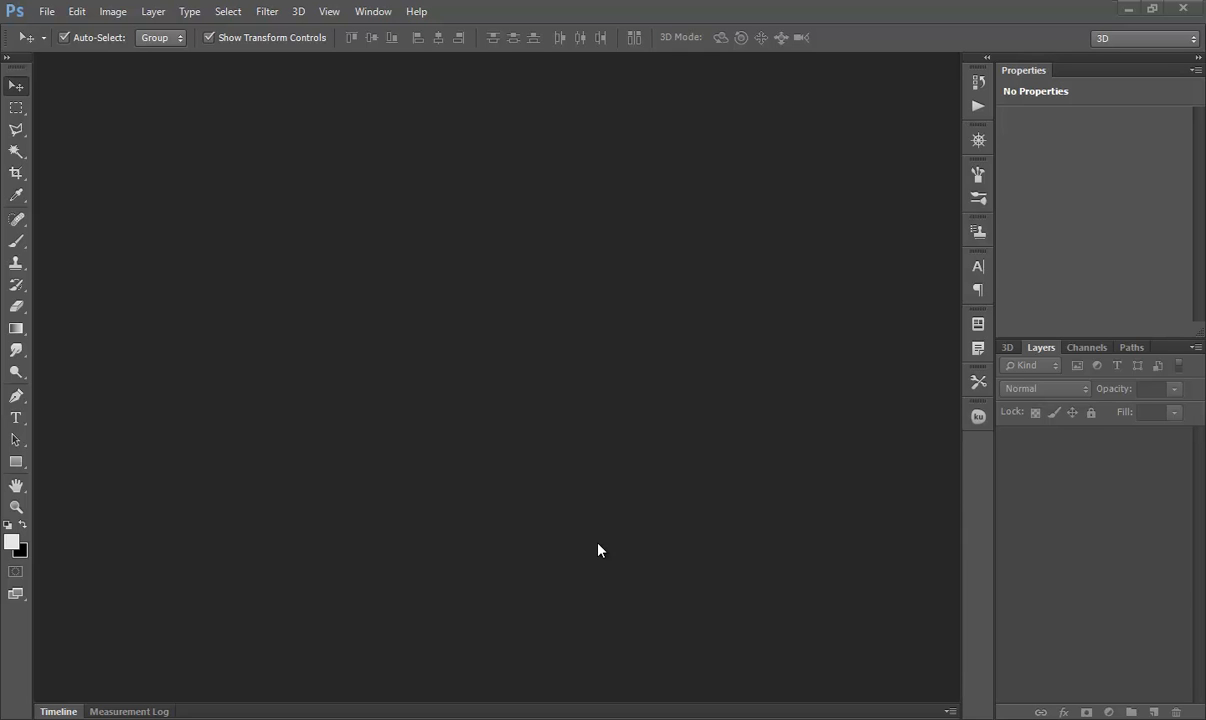
Step: Create a new blank white document, 779 × 459 pixels at 72 pixels/inch in RGB Color
left_click(46, 11)
left_click(45, 28)
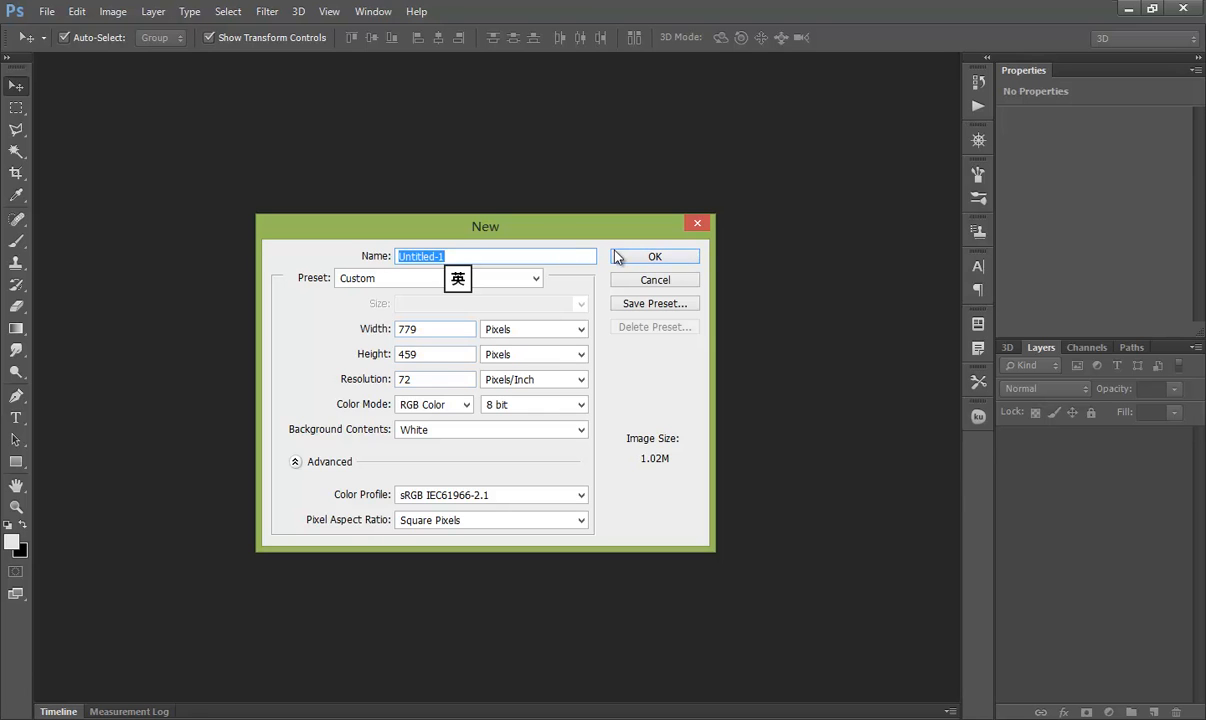
left_click(614, 258)
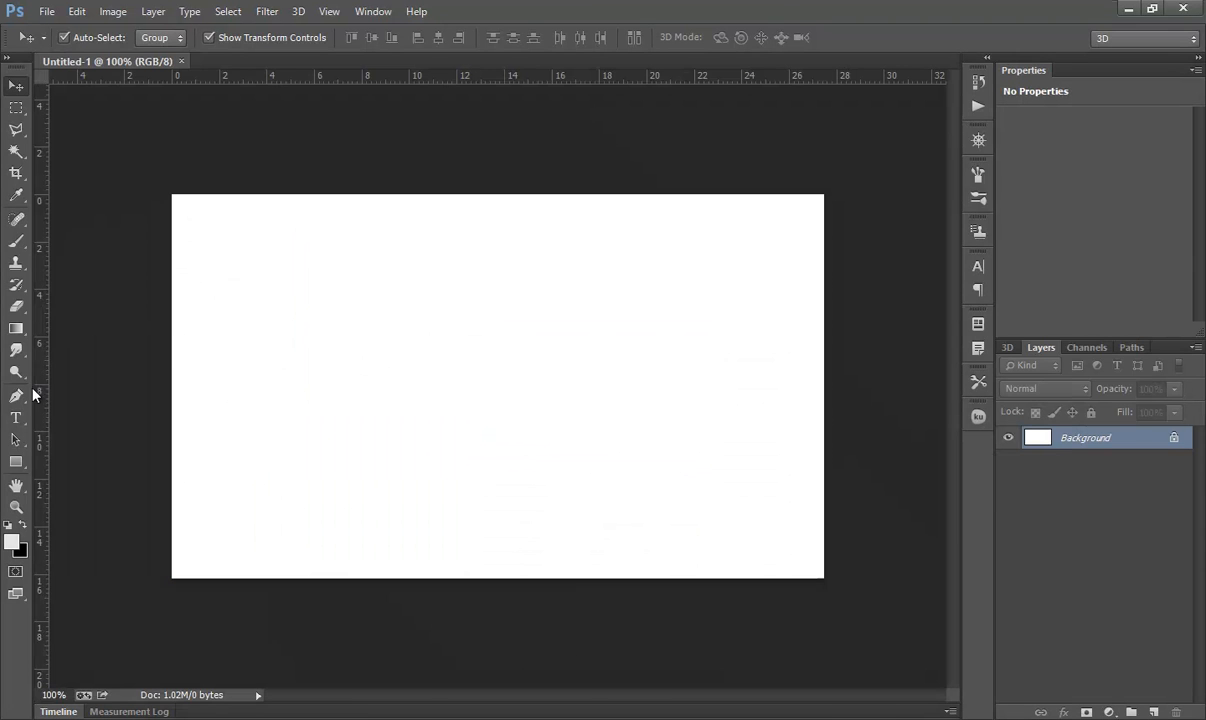
Step: Draw an L-shaped pair of chart axes with the Pen tool in Shape mode, about 414 px wide and 264 px high
left_click(17, 396)
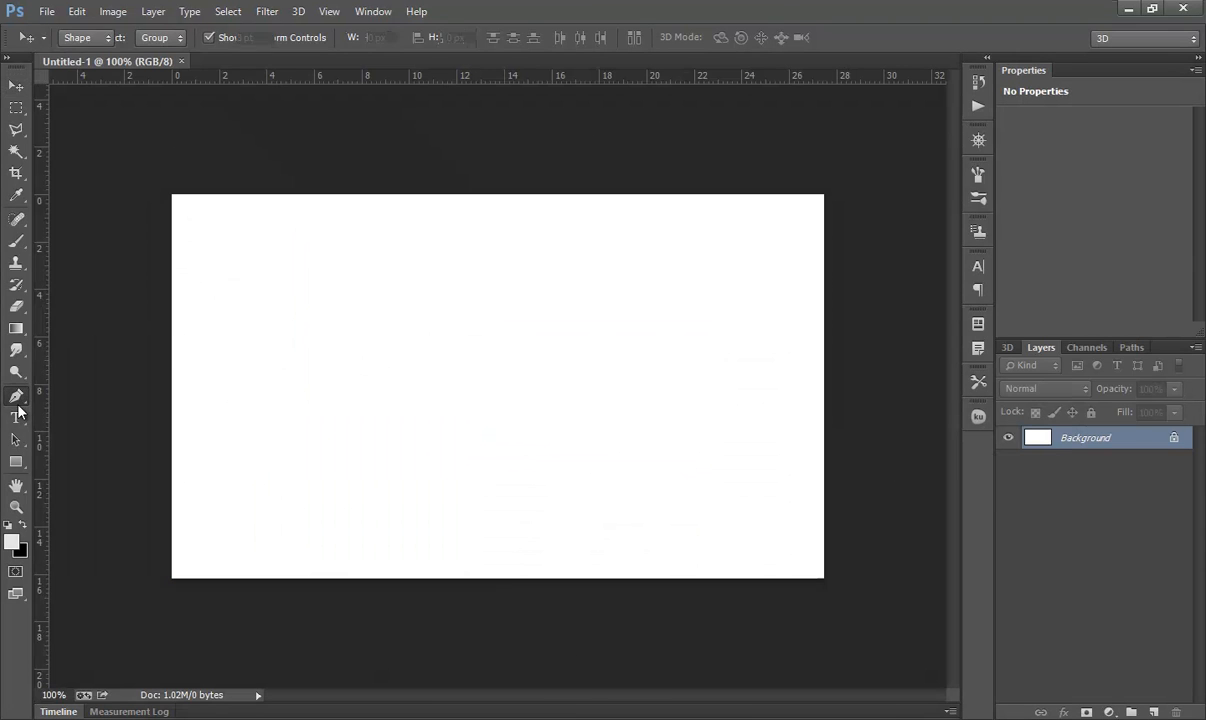
left_click(300, 298)
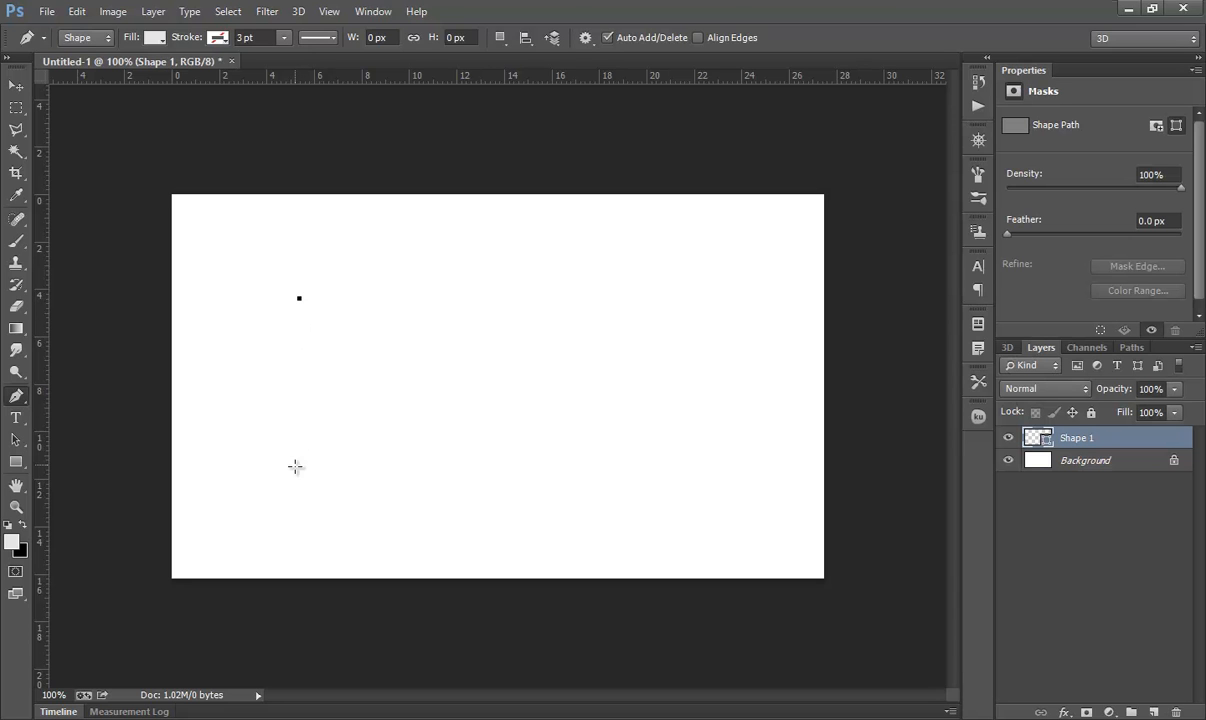
left_click(299, 519)
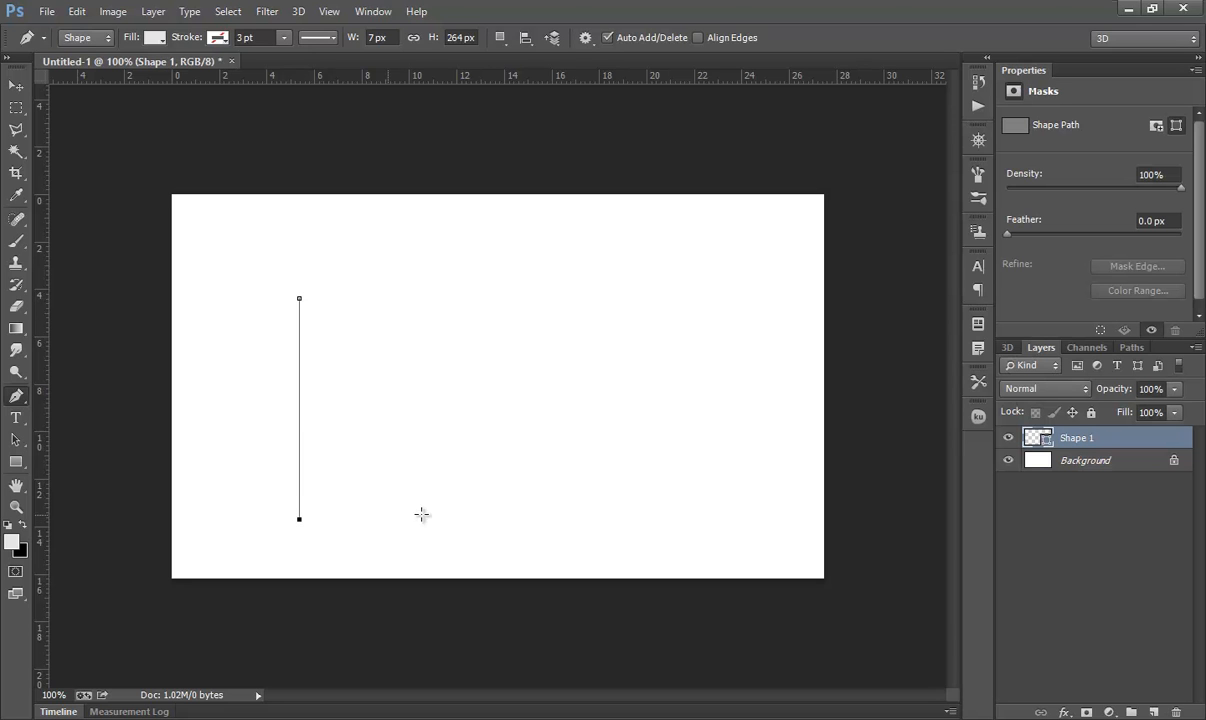
left_click(646, 505, "shift")
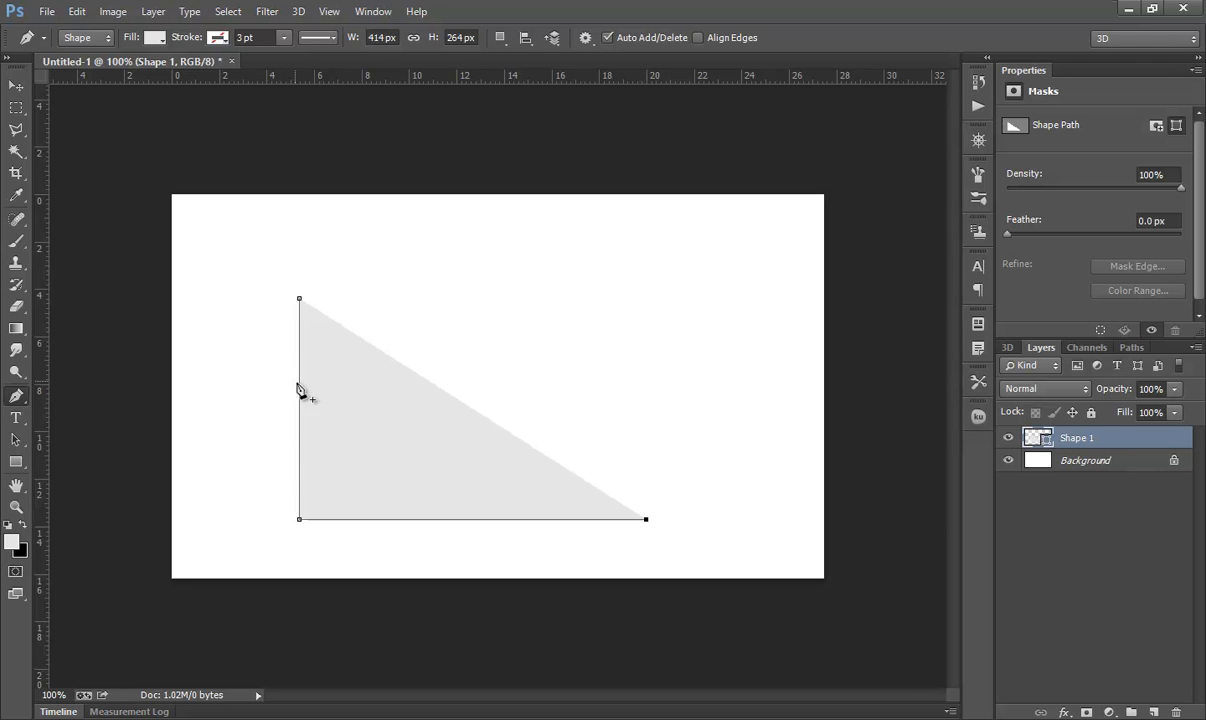
Step: Give the axes shape no fill and a light grey 1.5 pt stroke, and shift it slightly up and to the right
left_click(156, 37)
left_click(81, 70)
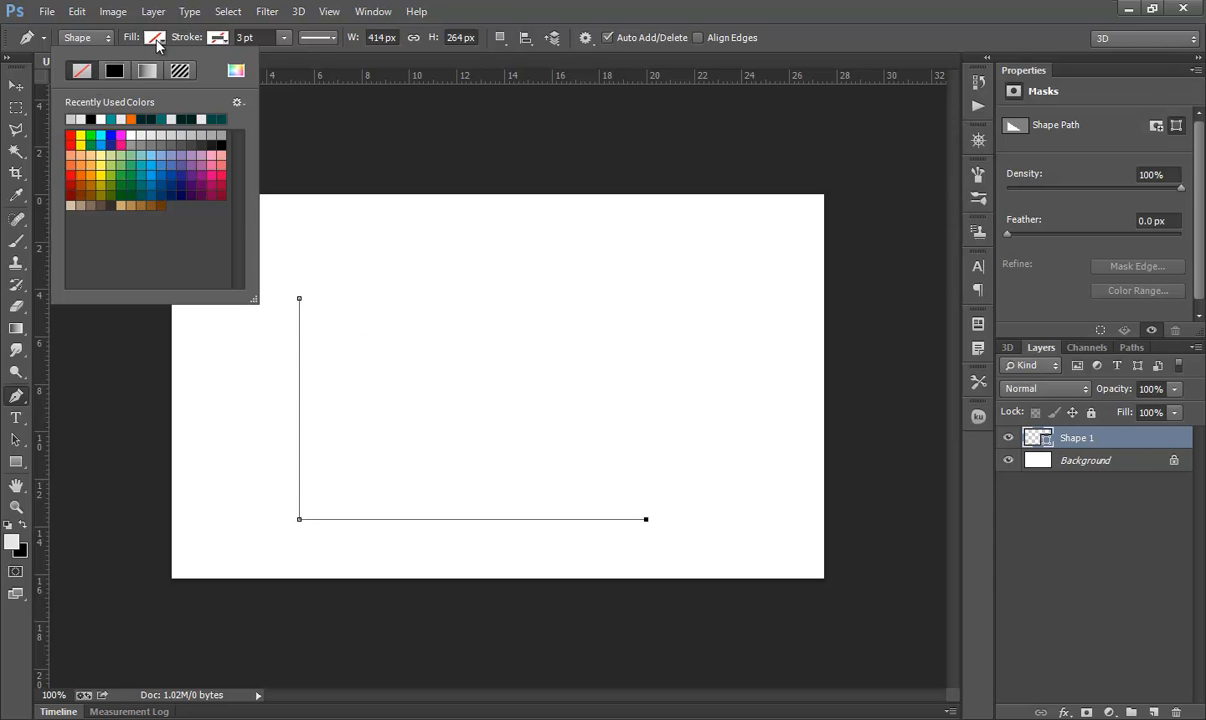
left_click(216, 38)
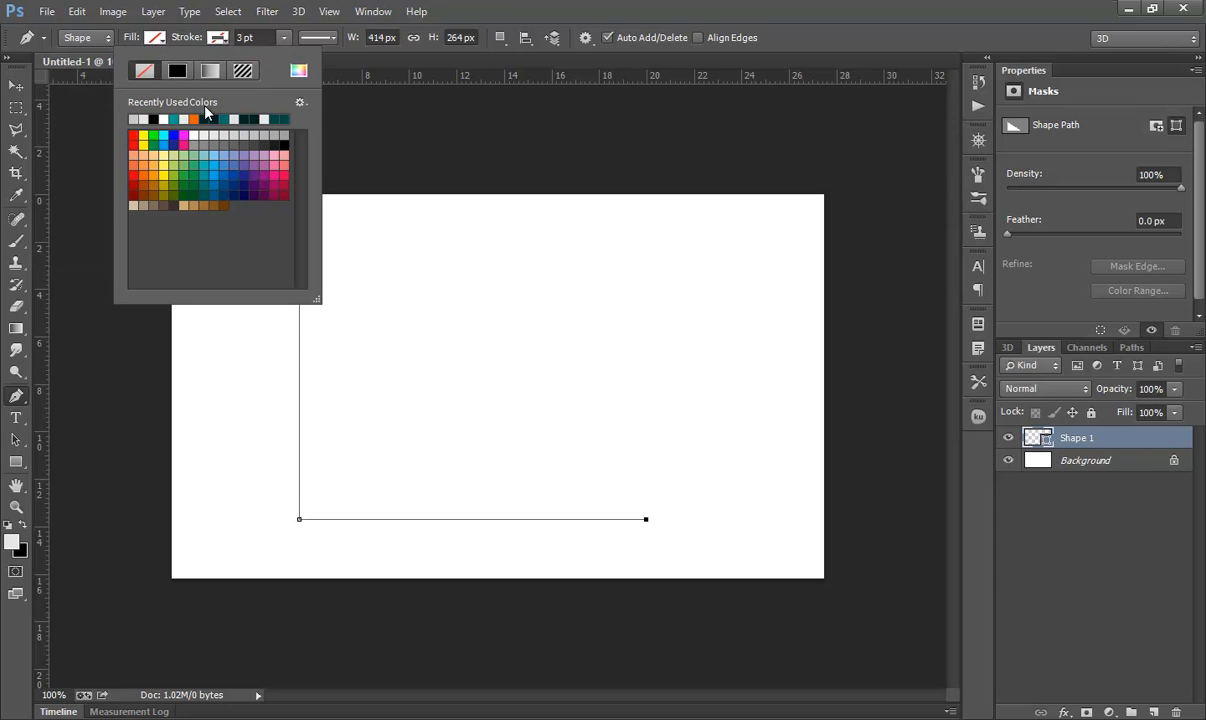
left_click(254, 135)
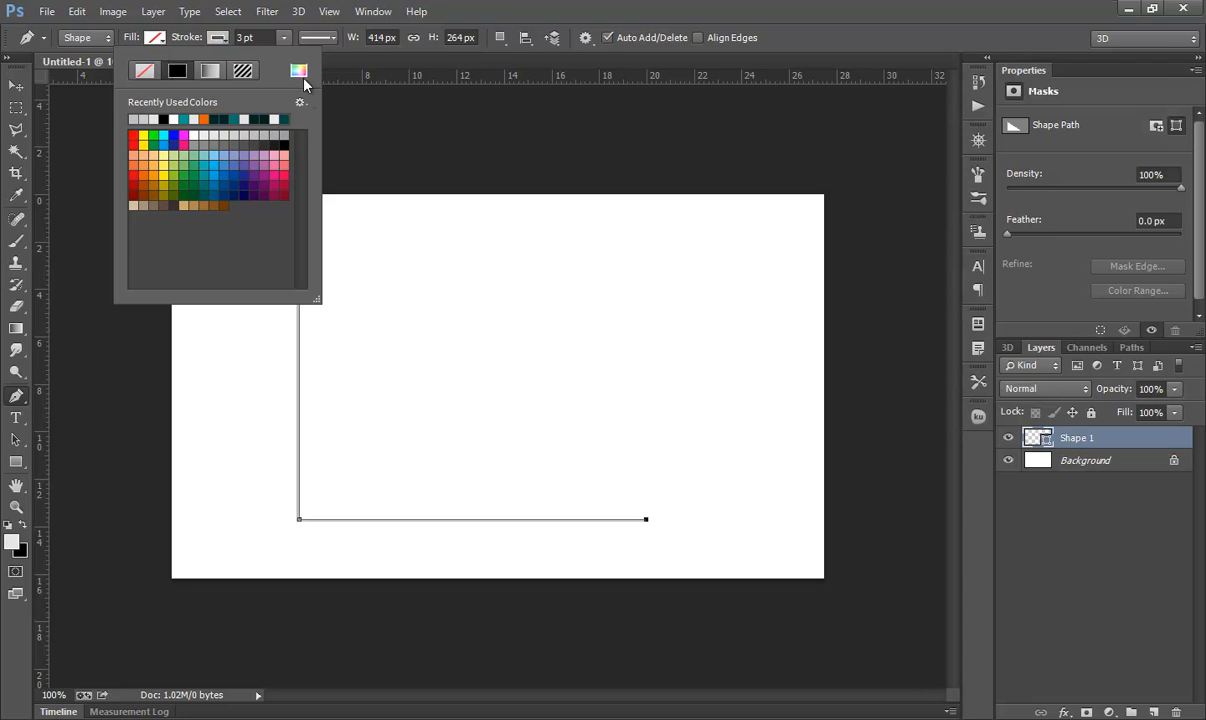
left_click(267, 38)
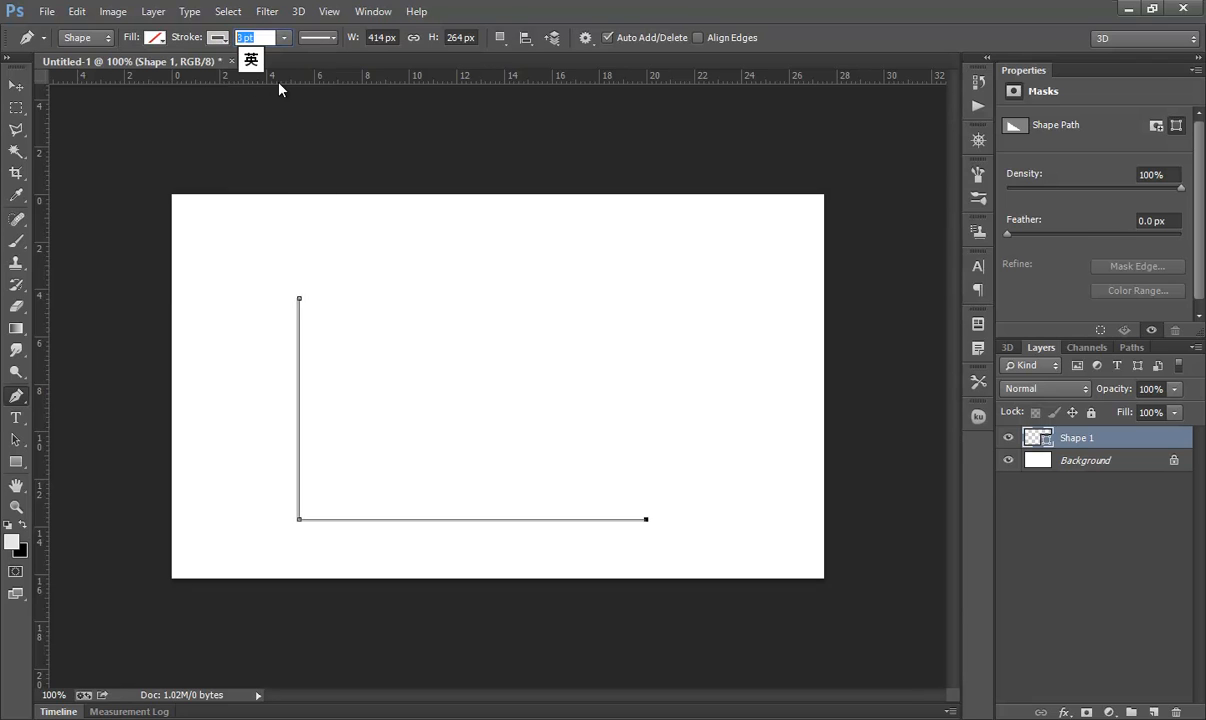
type("1.5")
key("Return")
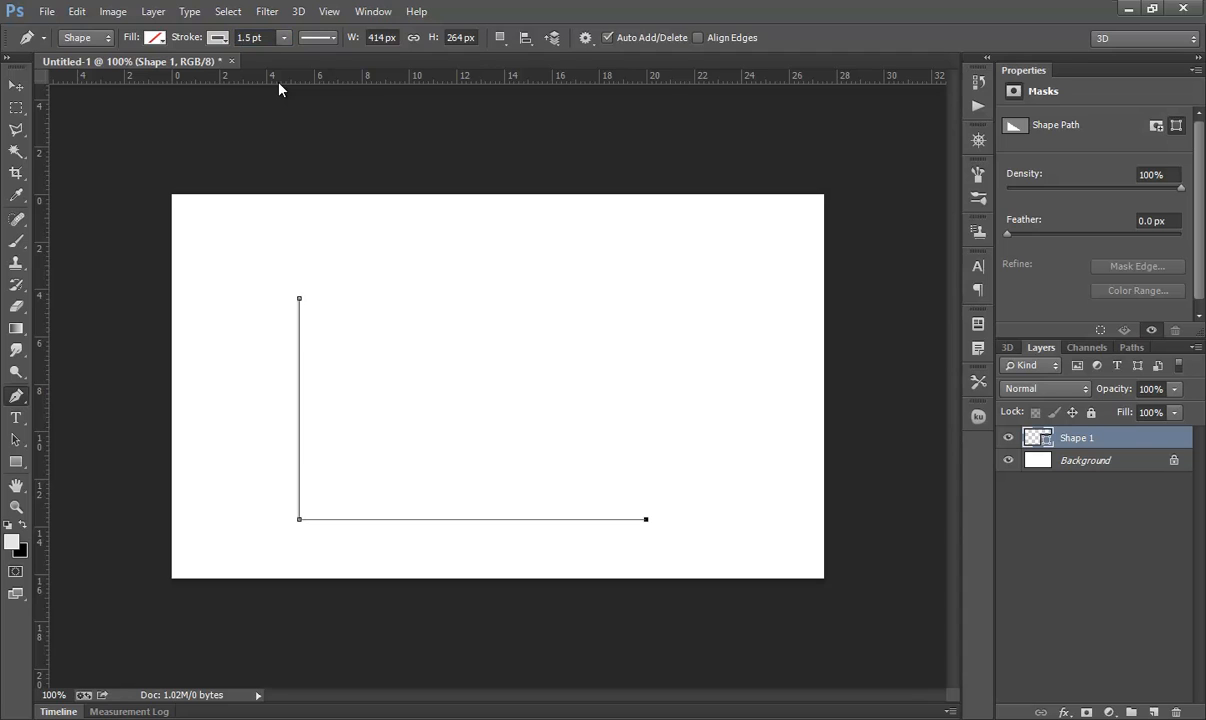
left_click(14, 441)
mouse_move(300, 381)
left_mouse_down()
mouse_move(304, 353)
mouse_move(315, 361)
left_mouse_up()
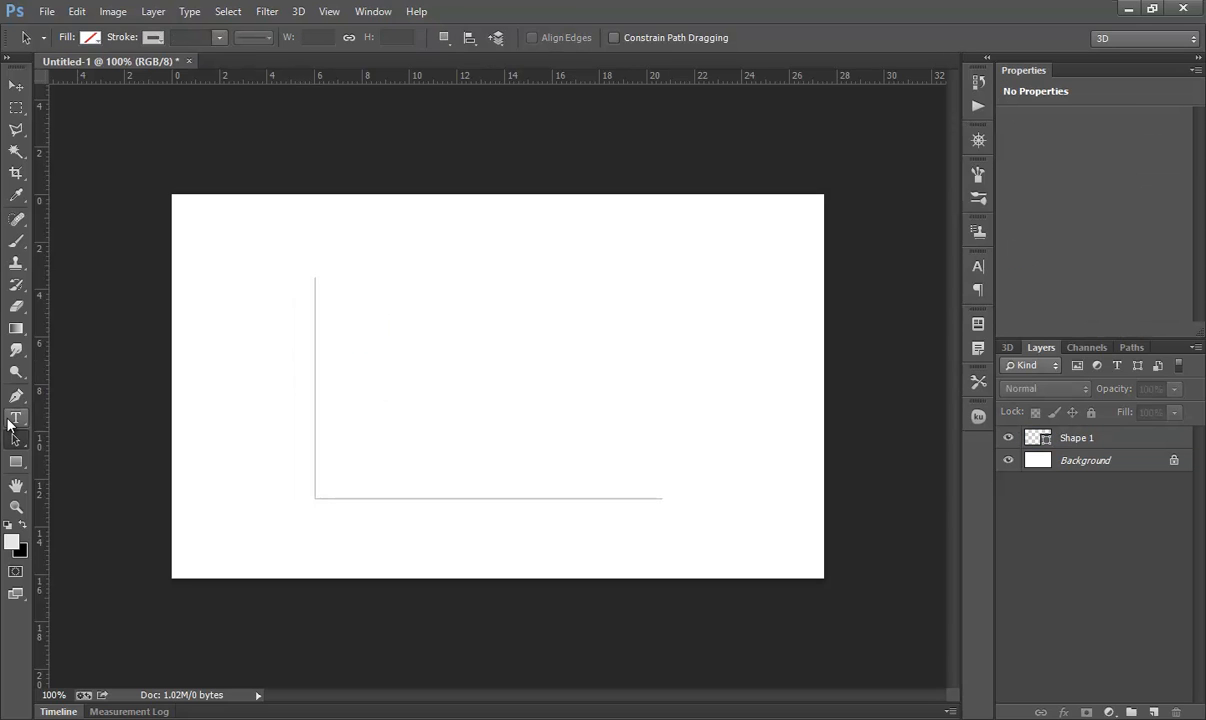
Step: Add a right-aligned text column beside the vertical axis with the values 500 down to 0 in steps of 50
left_click(15, 418)
left_click(260, 301)
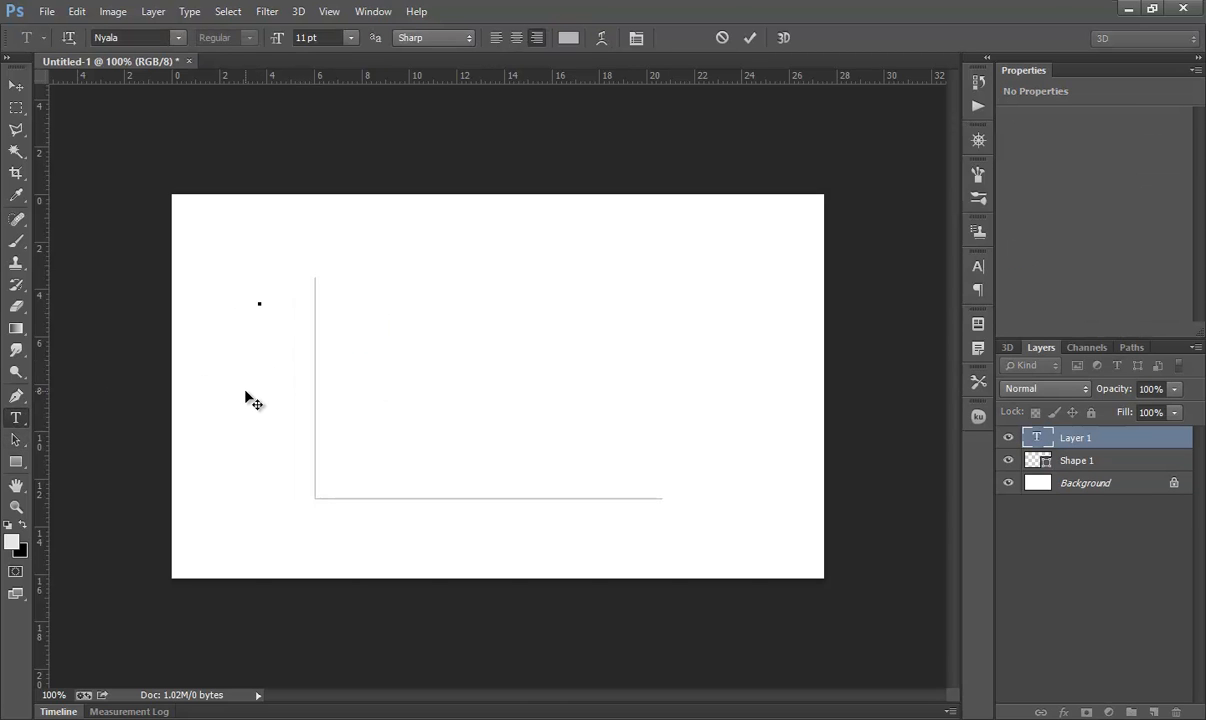
type("000")
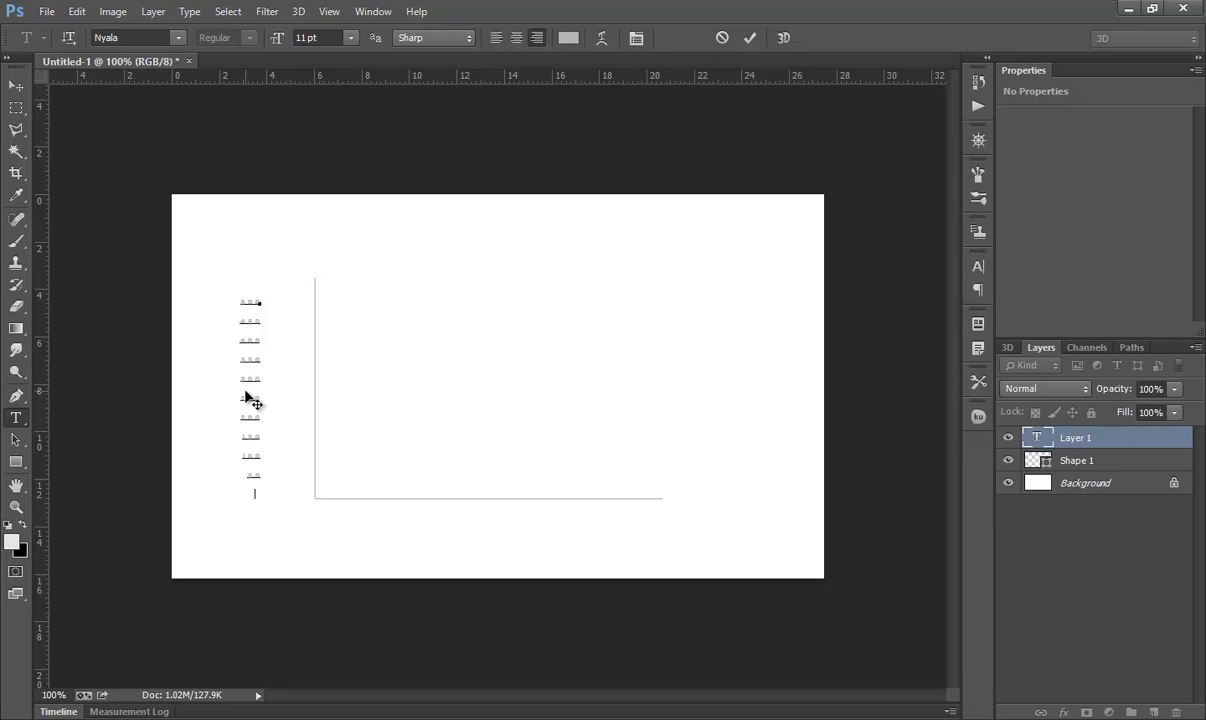
type("0")
key("ctrl+Return")
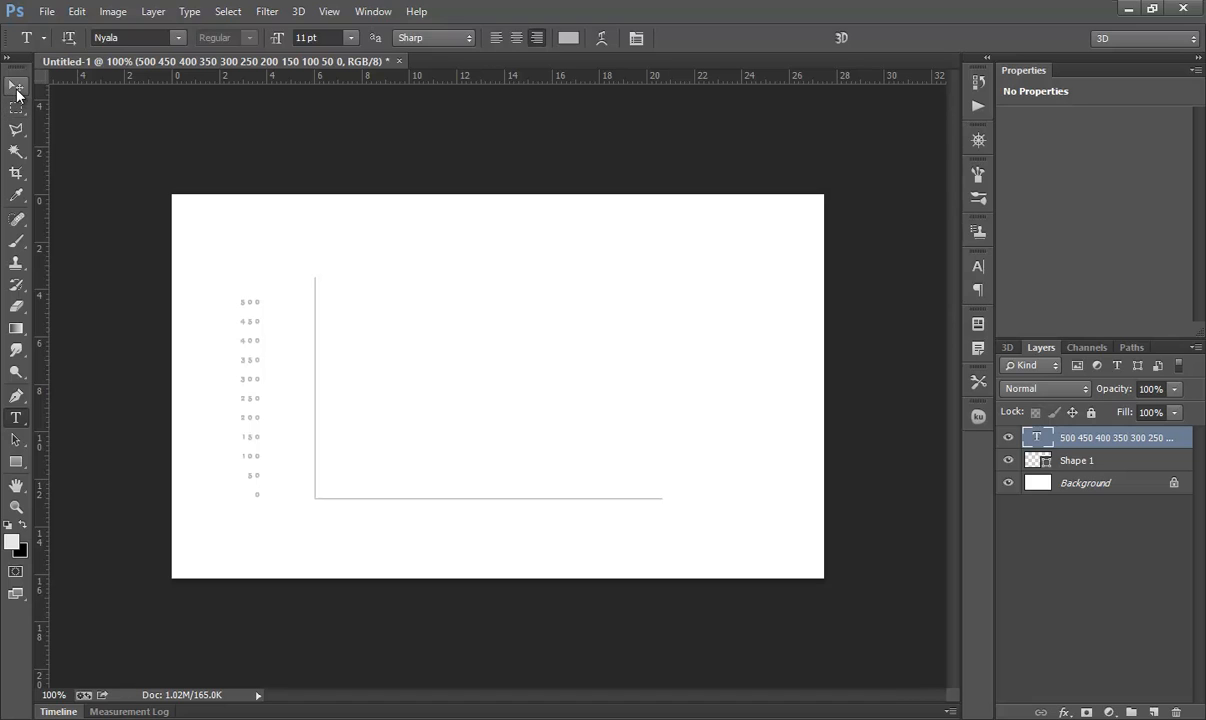
Step: Move the value column close to the vertical axis, and place a horizontal guide at its 0 and a vertical guide just right of the axis
left_click(16, 89)
left_click_drag(254, 327, 293, 323)
left_click_drag(425, 76, 395, 492)
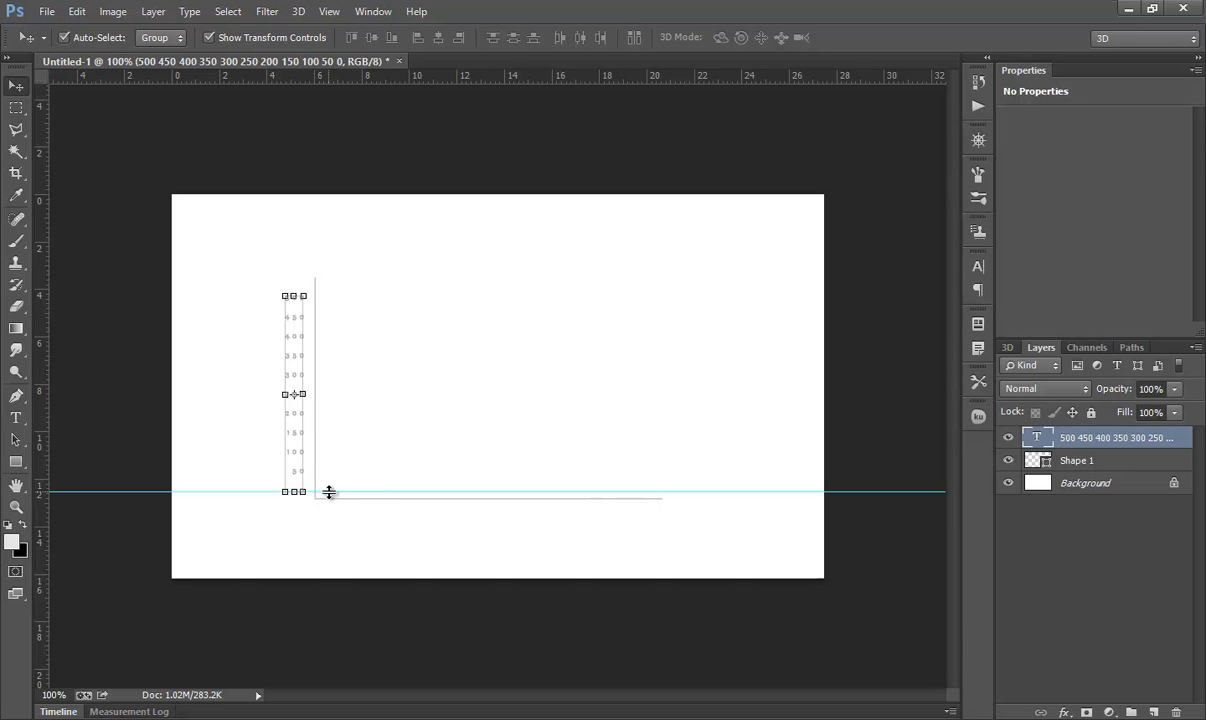
left_click_drag(42, 312, 324, 377)
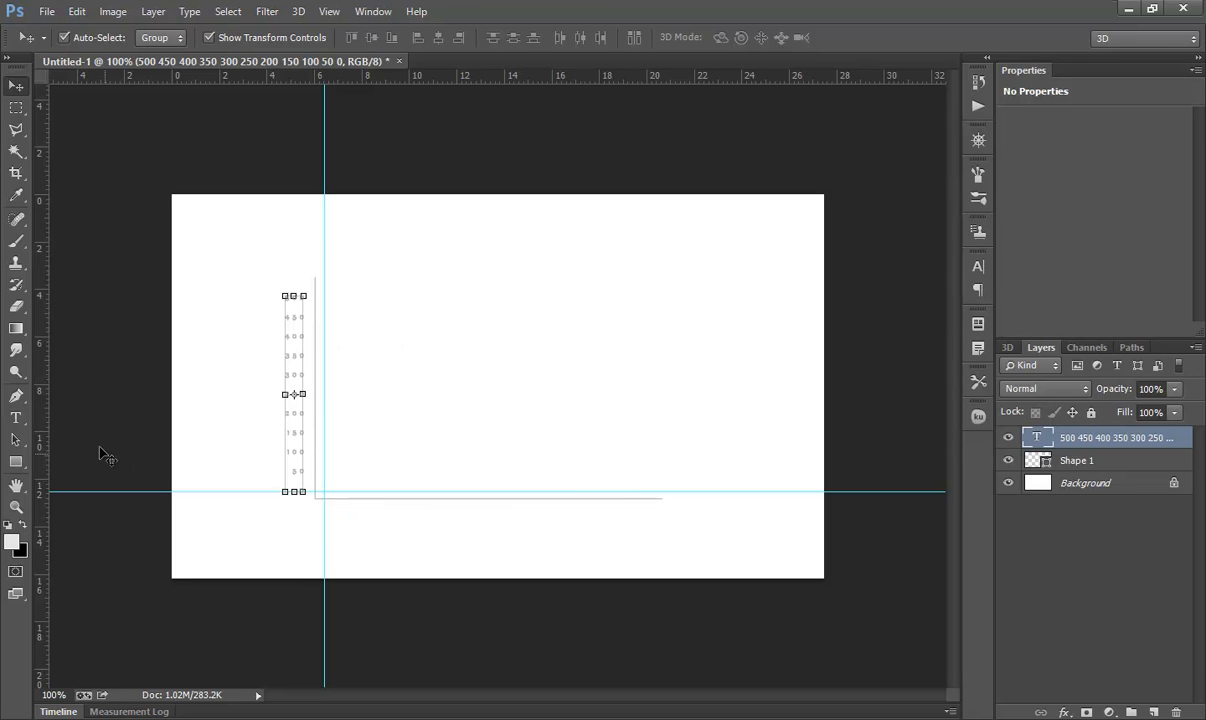
Step: Add a text row with the spaced numbers 0 to 9 below the horizontal axis
left_click(15, 418)
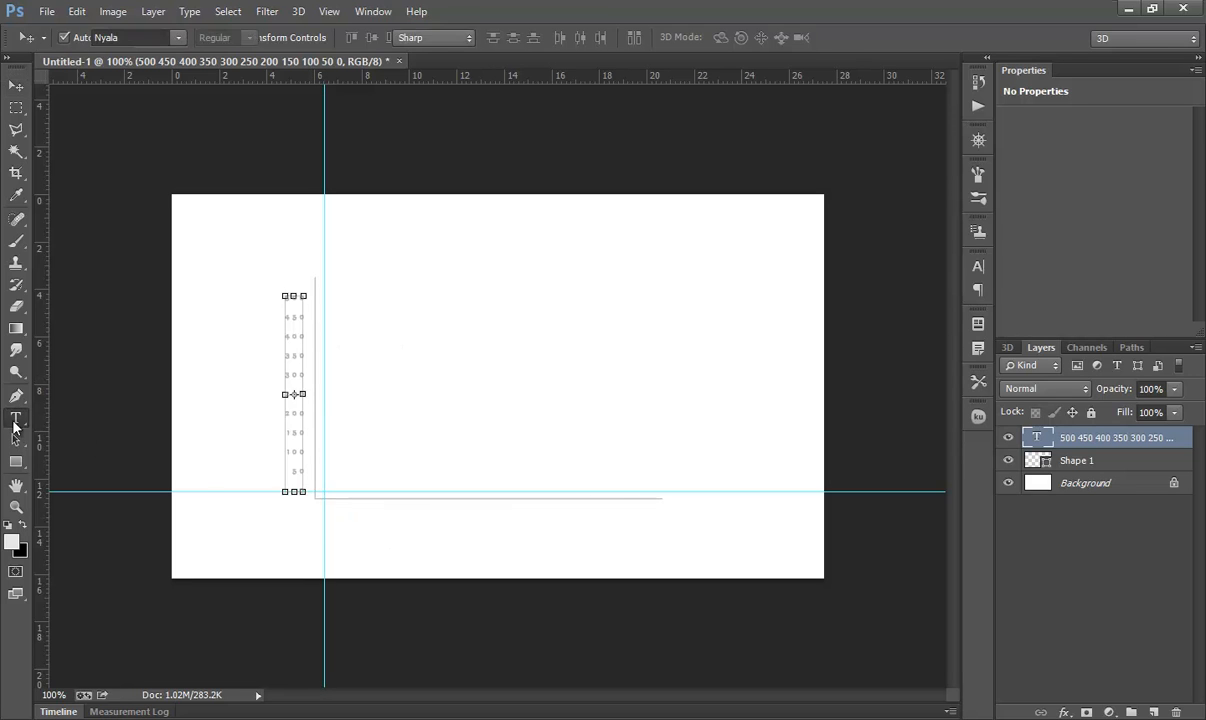
left_click(325, 513)
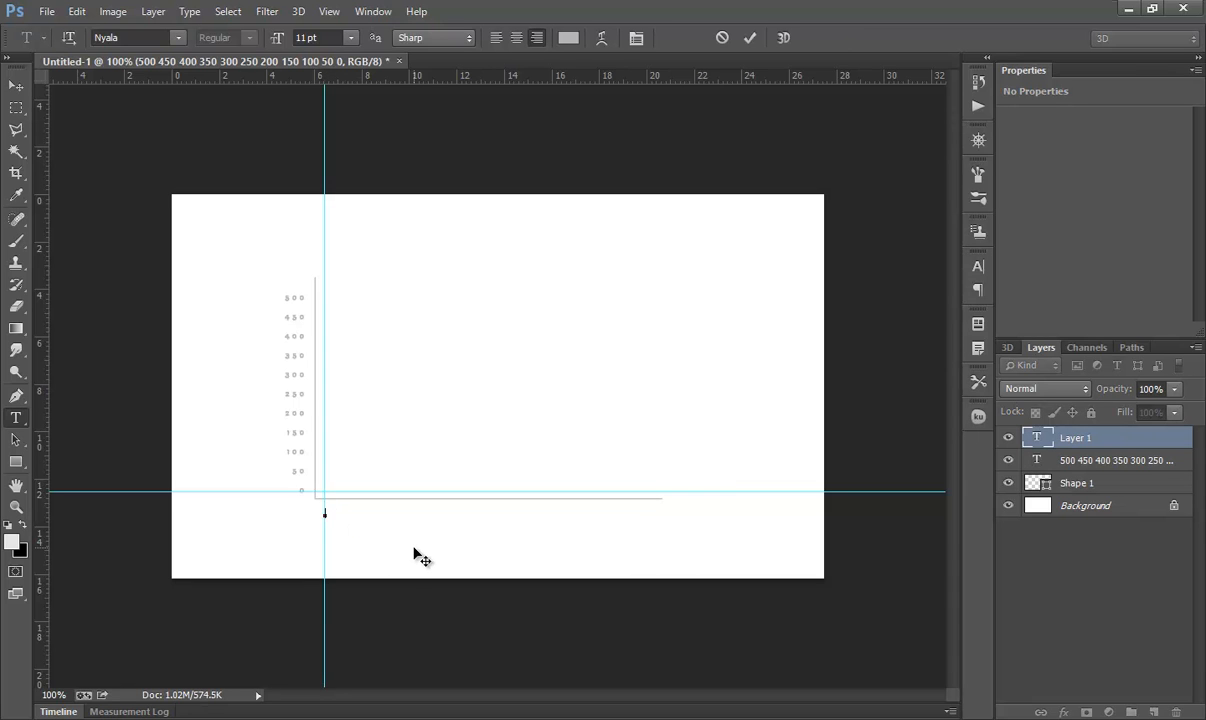
type("a a 7 6")
left_click(750, 37)
left_click(240, 492)
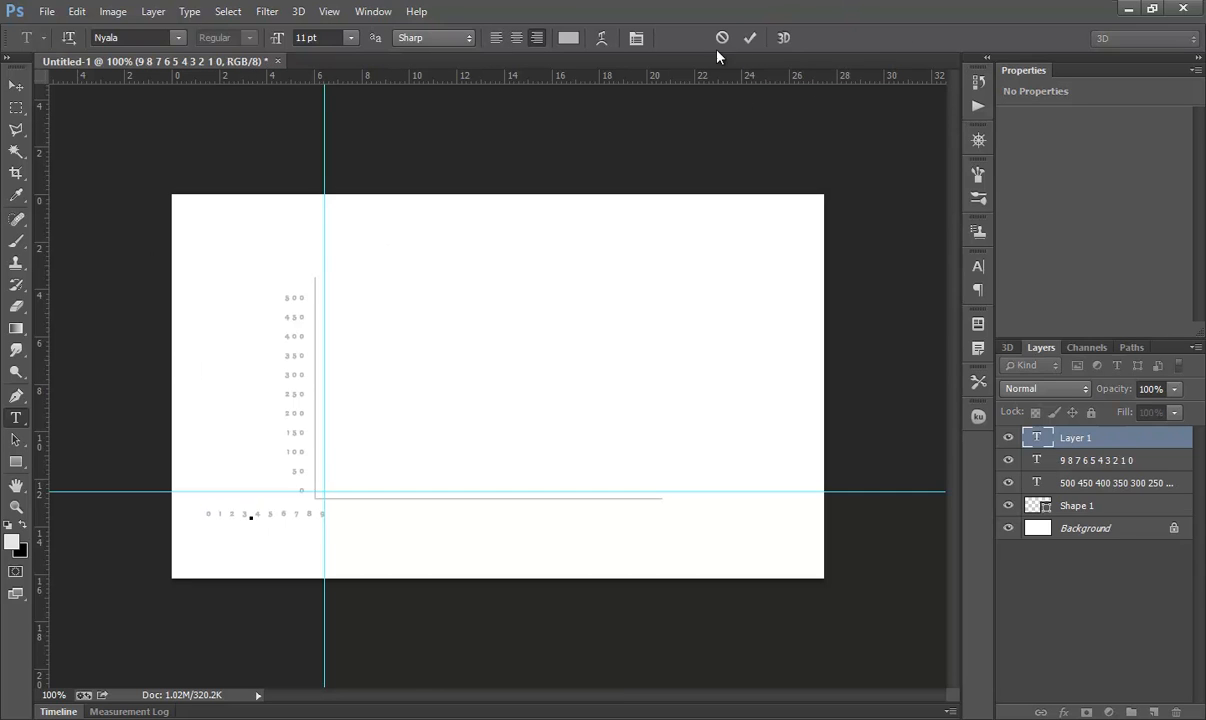
key("Escape")
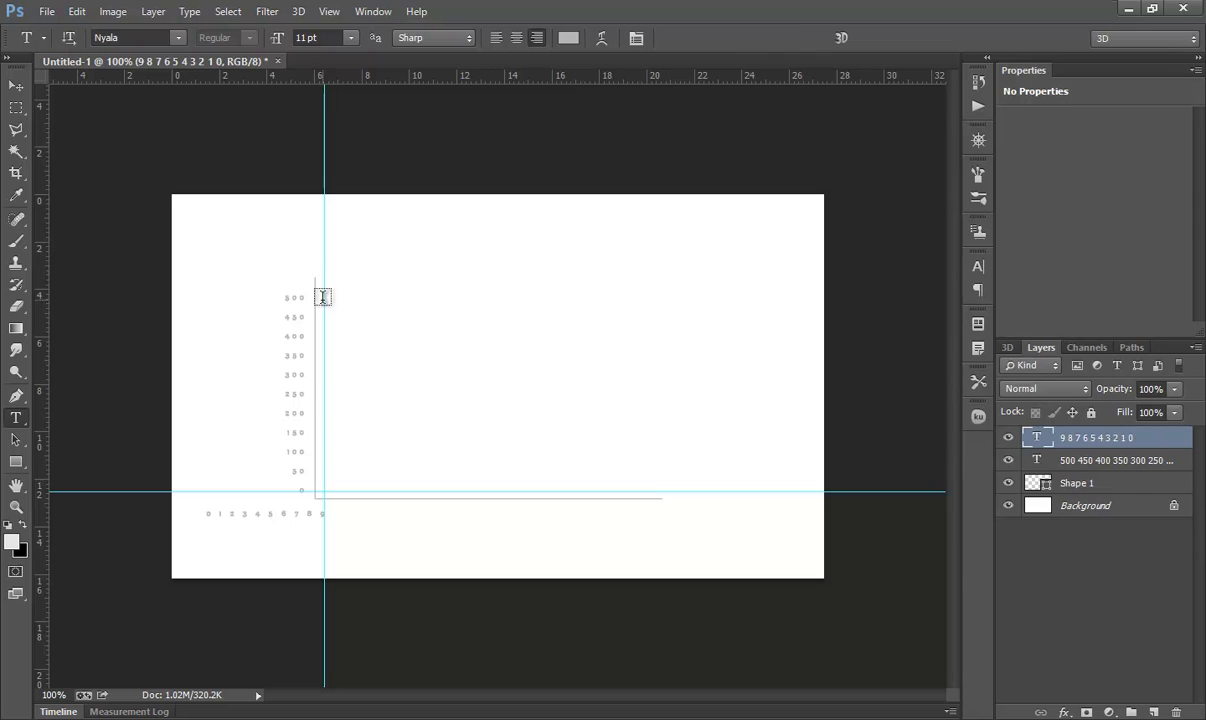
Step: Set the number row's tracking to 1130 and move it under the horizontal axis so its 0 sits on the vertical guide
triple_click(244, 513)
left_click(636, 37)
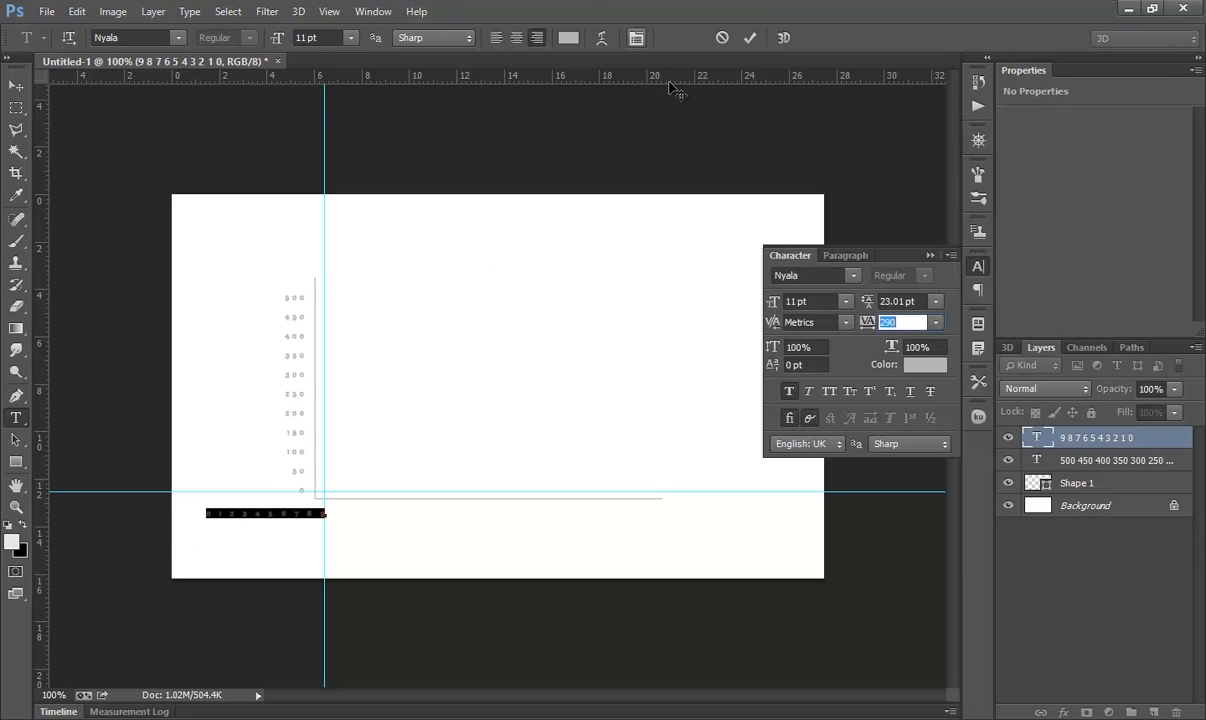
left_click_drag(868, 326, 880, 325)
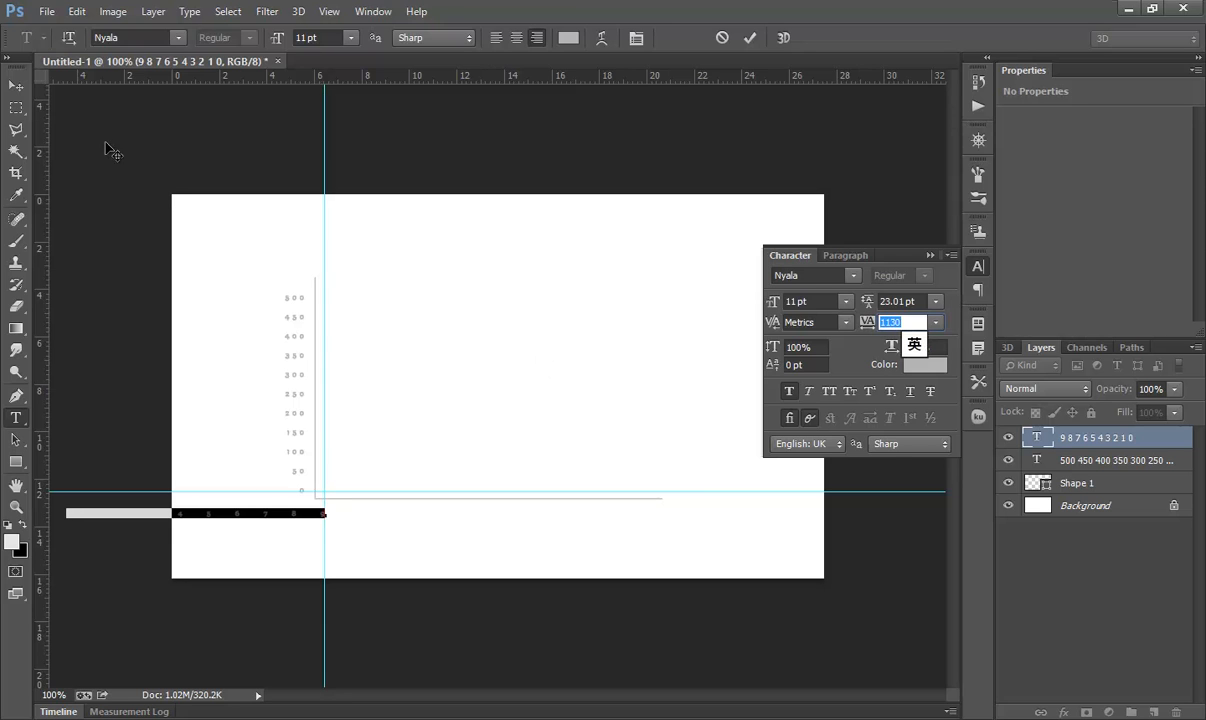
left_click(16, 86)
left_click_drag(268, 518, 519, 515)
left_click(182, 482)
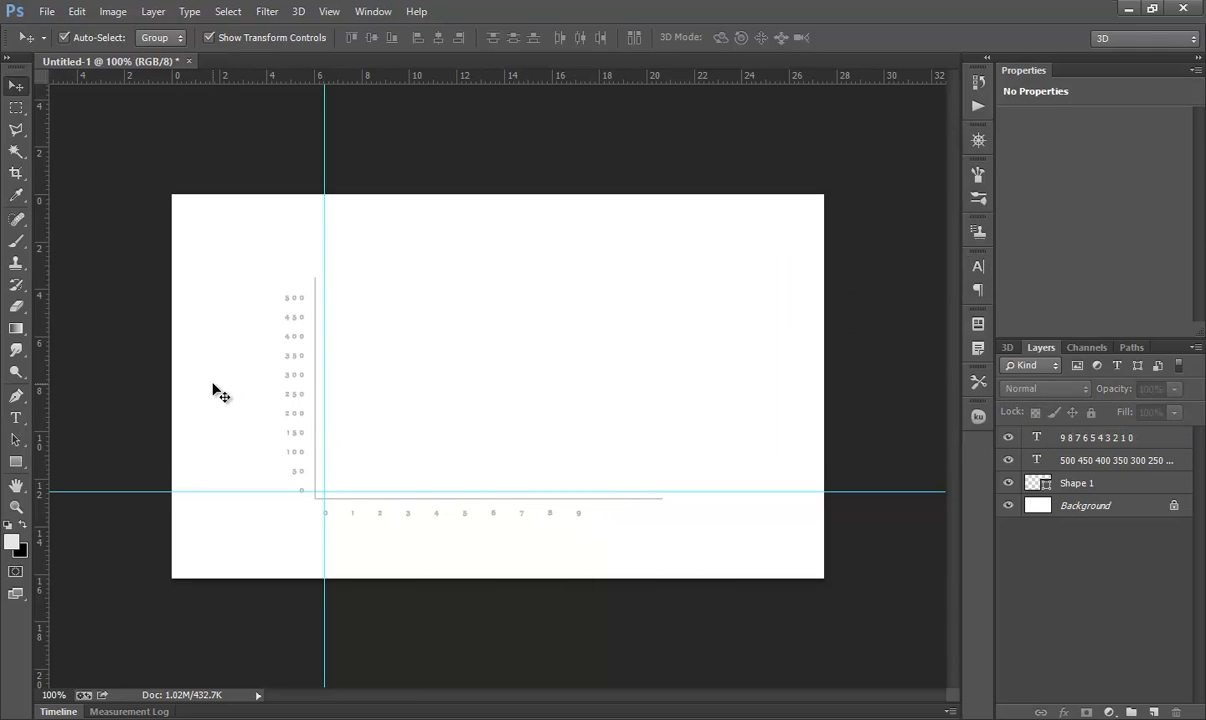
Step: Draw a narrow rectangle bar, 8 × 234 px, along the vertical guide from the 500 level down to the horizontal guide
left_click(16, 461)
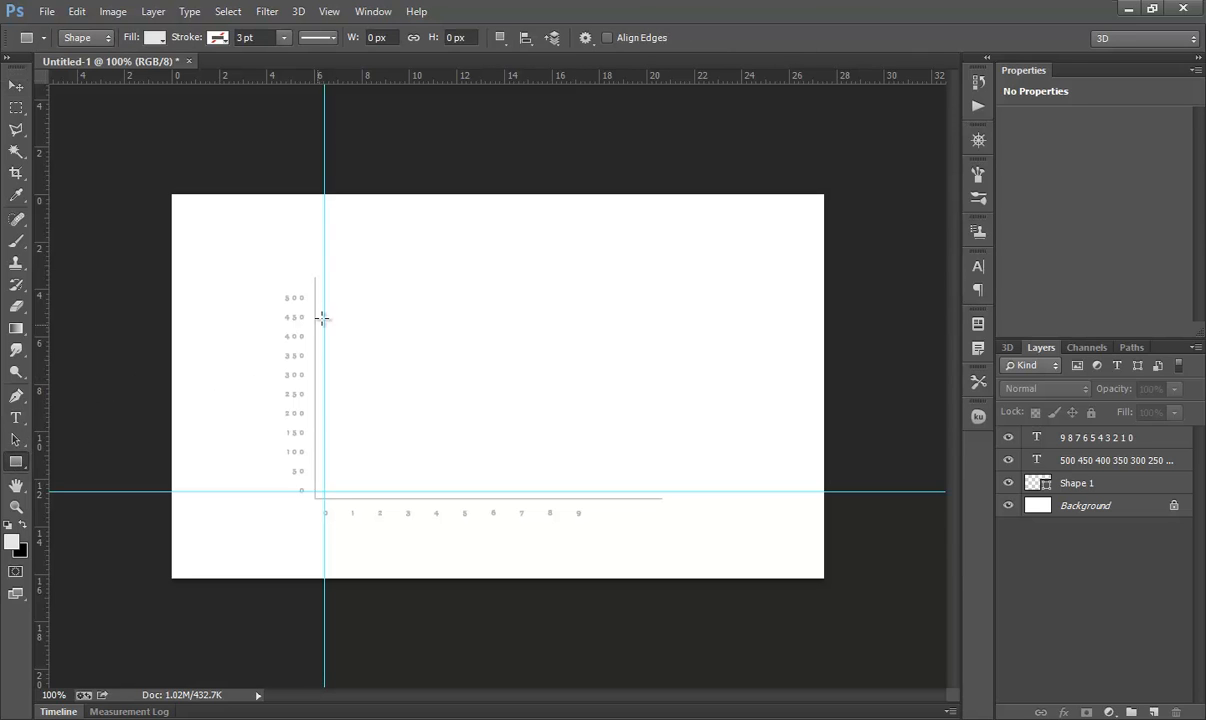
left_click_drag(324, 297, 330, 492)
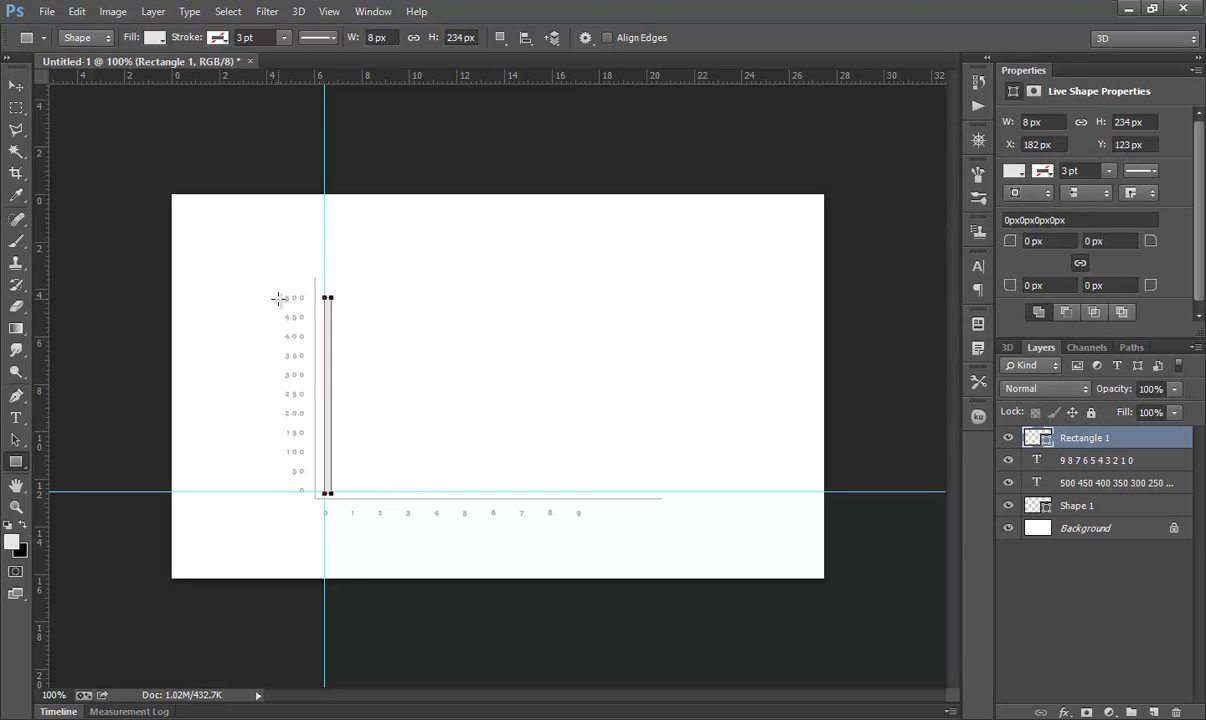
Step: Place vertical guides through each of the numbers 1 to 9 below the horizontal axis
key("v")
left_click_drag(41, 235, 352, 297)
left_click_drag(41, 274, 292, 329)
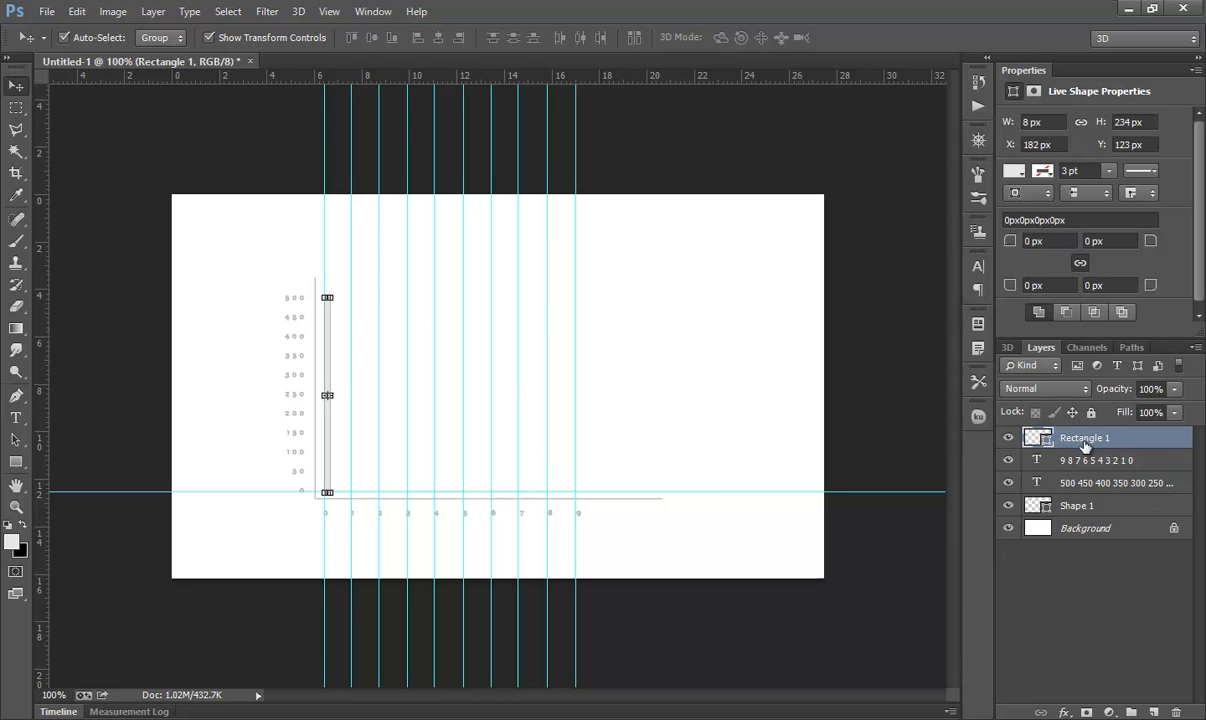
Step: Duplicate the bar eight times and move the copies onto the neighbouring vertical guides, one bar per guide
key("ctrl+j")
key("ctrl+j")
key("ctrl+j")
key("ctrl+j")
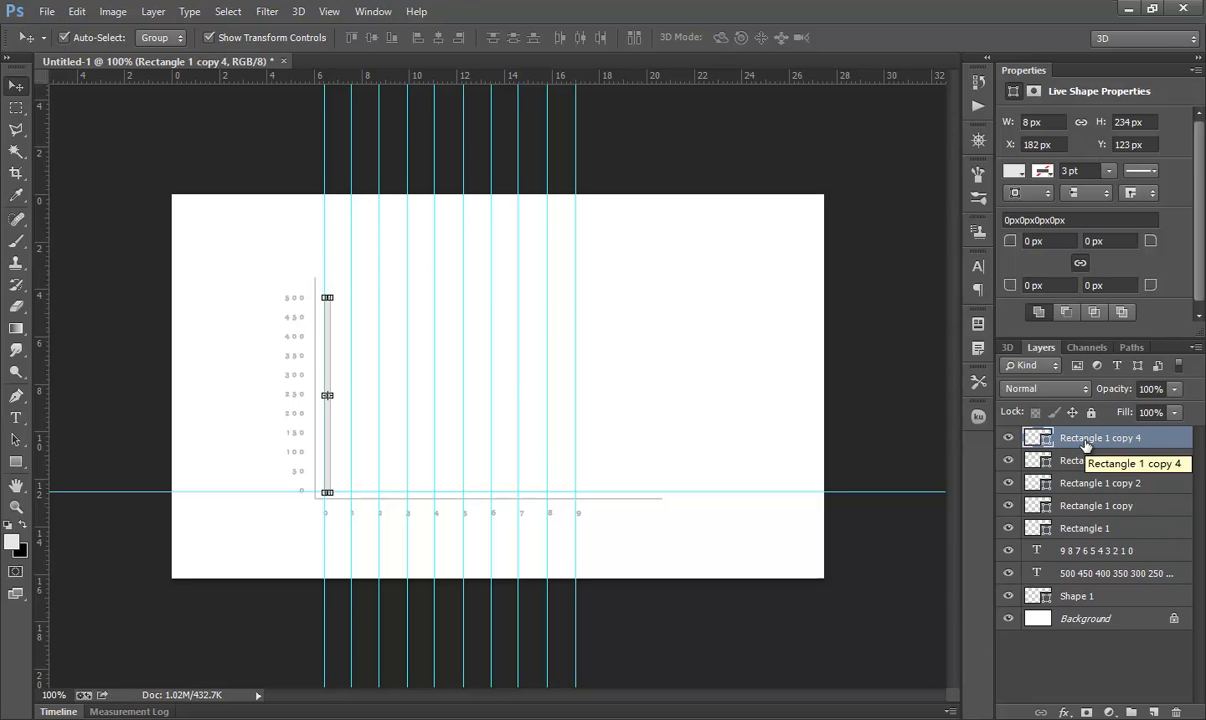
key("ctrl+j")
key("ctrl+j")
key("ctrl+j")
key("ctrl+j")
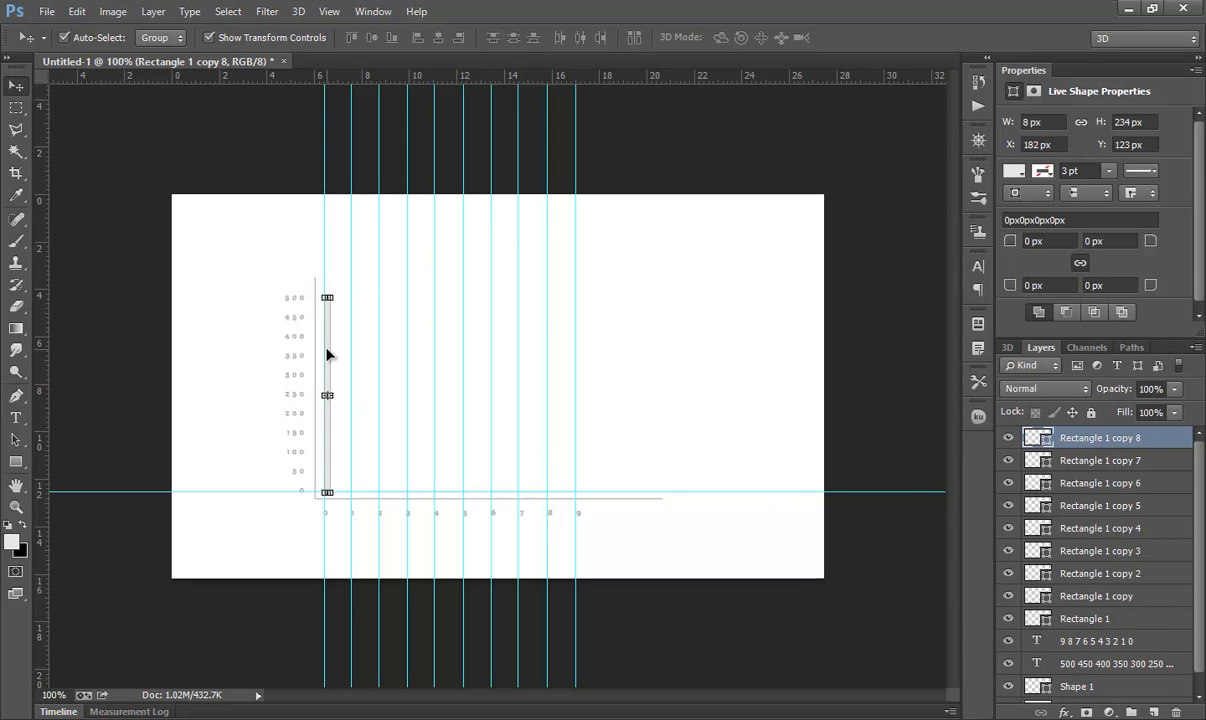
left_click_drag(328, 350, 576, 353)
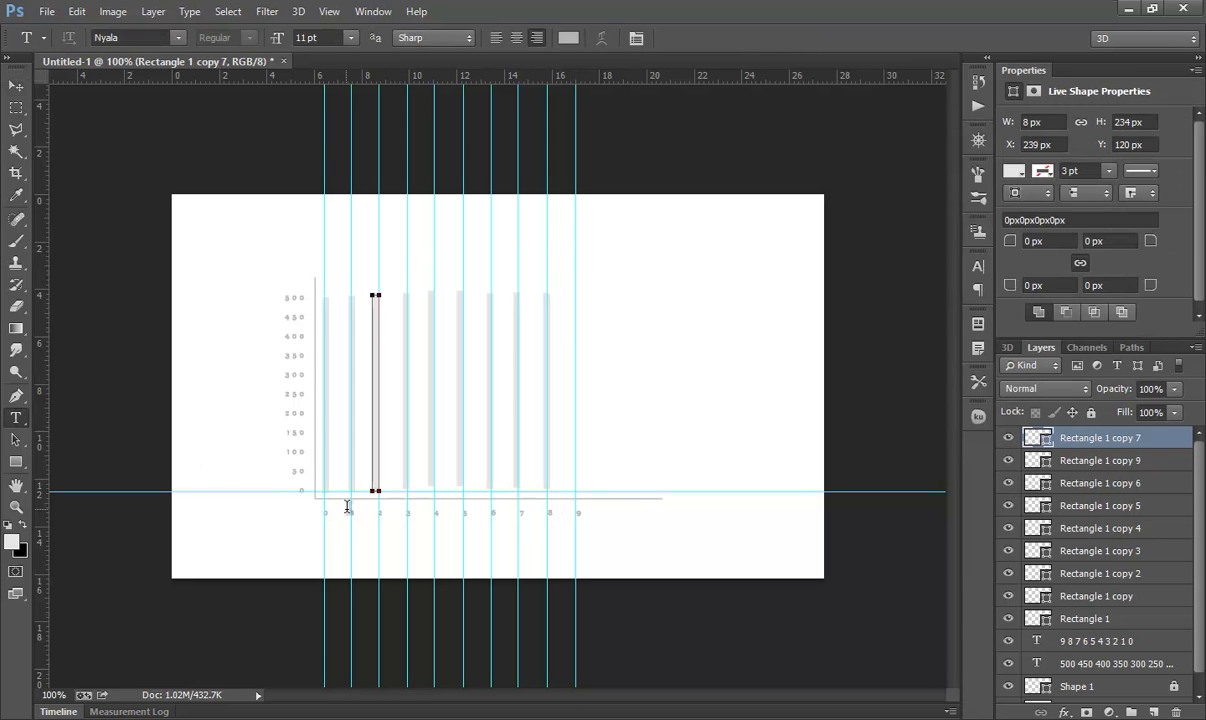
Step: Delete the 0 from the number row below the horizontal axis, leaving 1 to 9
left_click_drag(350, 511, 323, 513)
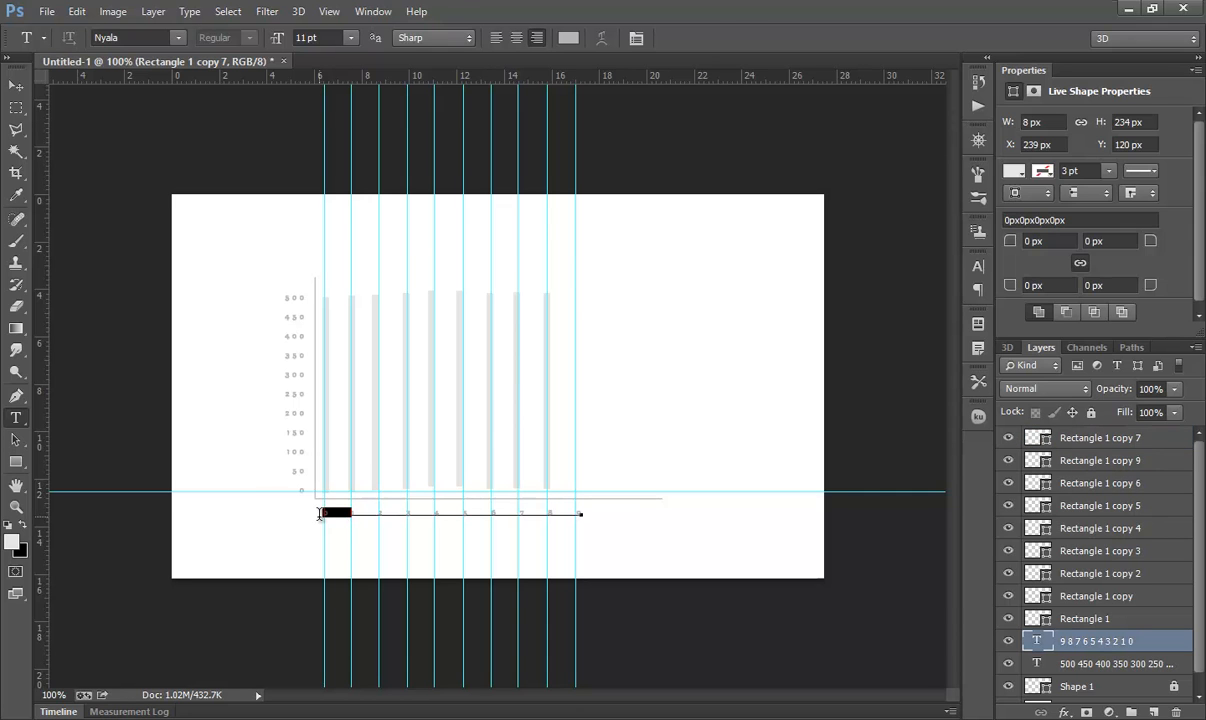
key("BackSpace")
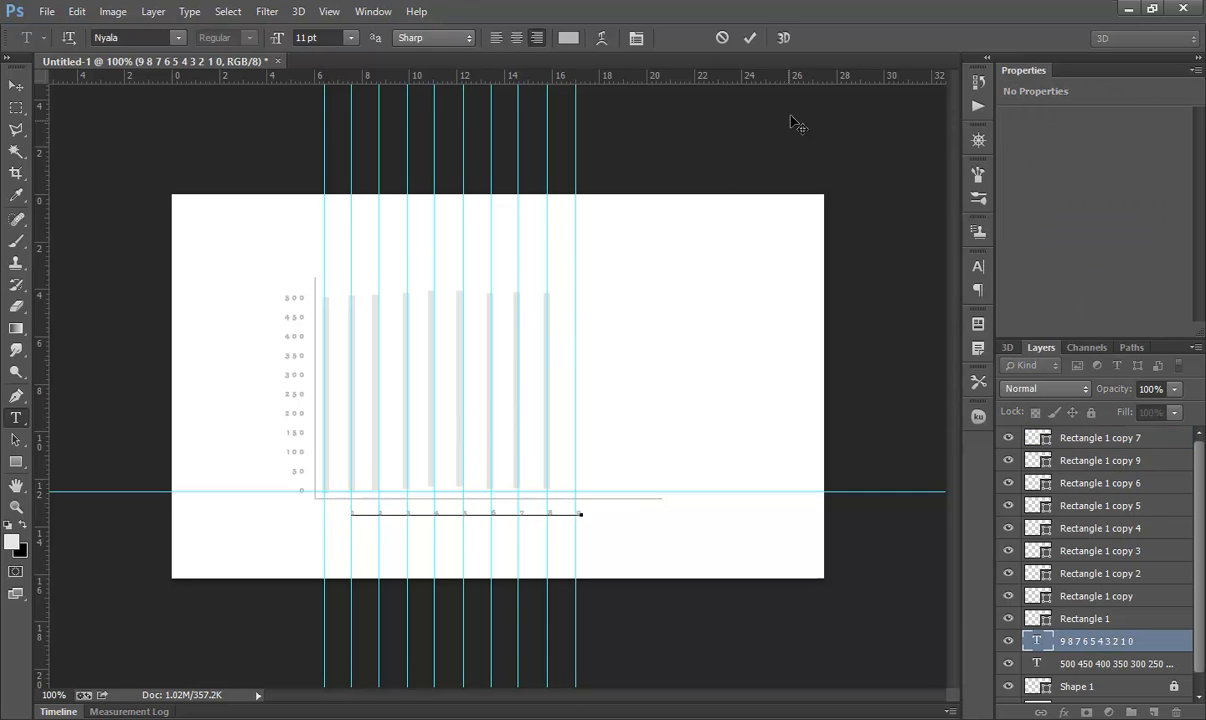
left_click(747, 38)
Step: Shift the number row left so 1 sits under the first bar, and remove the unused rightmost vertical guide
left_click(16, 85)
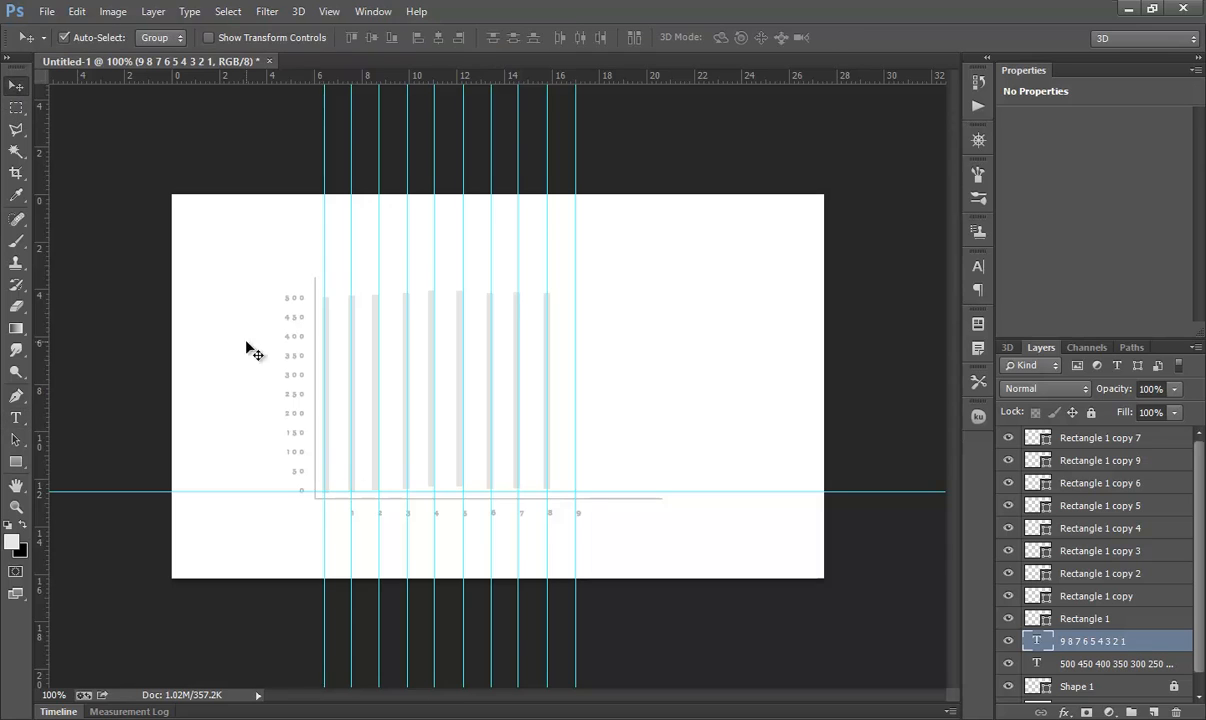
left_click_drag(550, 515, 525, 515)
left_click_drag(575, 436, 5, 440)
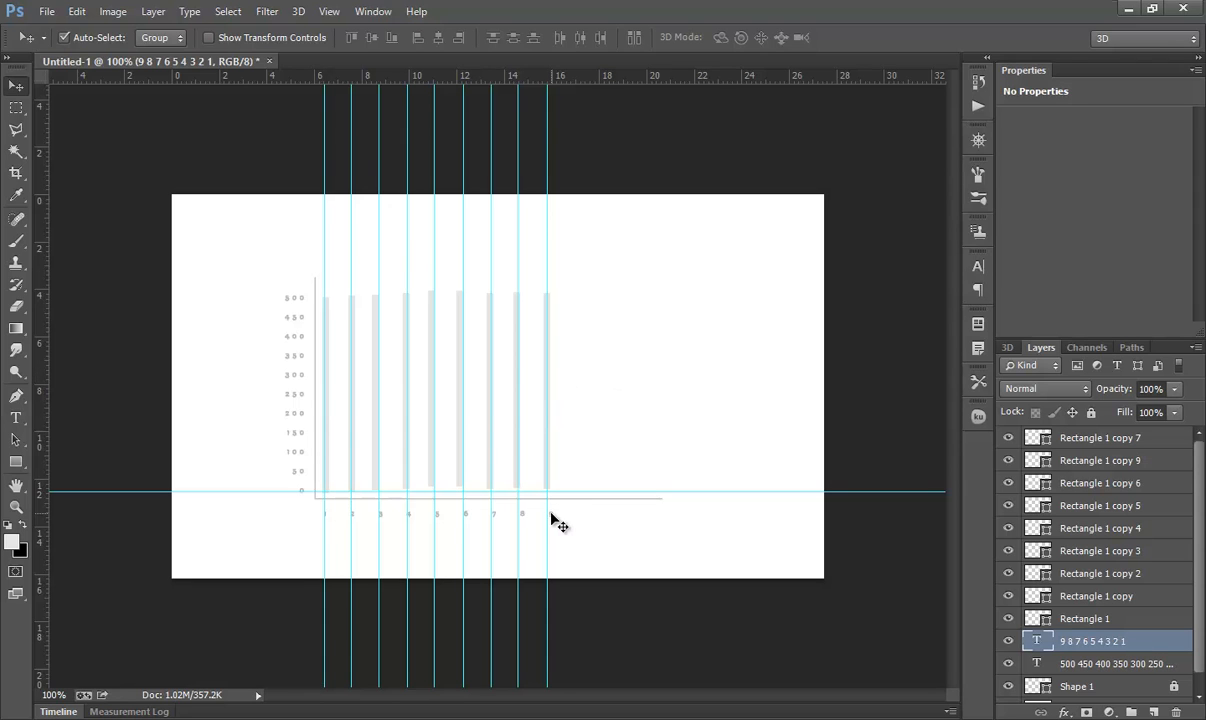
Step: Select all nine bars and align them vertically with each other
left_click_drag(596, 361, 328, 420)
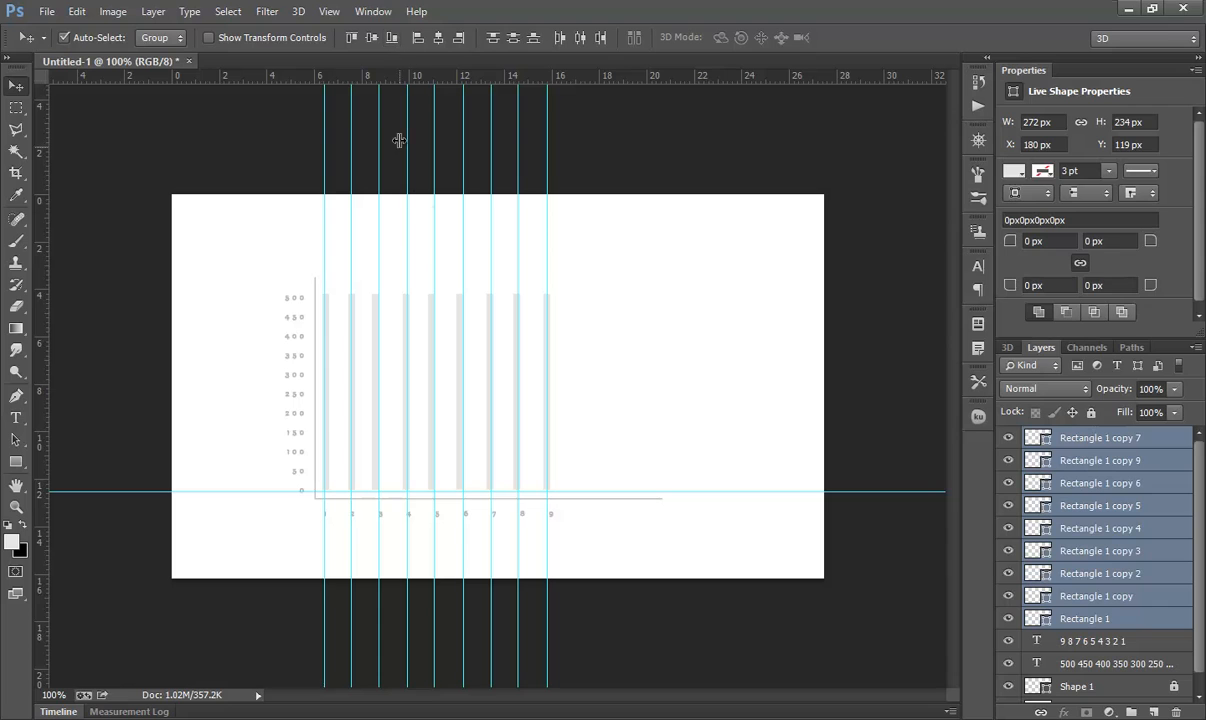
Step: Shift the last vertical guide slightly right, and move all nine bars down 2 px onto the horizontal guide at the 0 label
left_click(557, 414)
left_click_drag(547, 415, 549, 414)
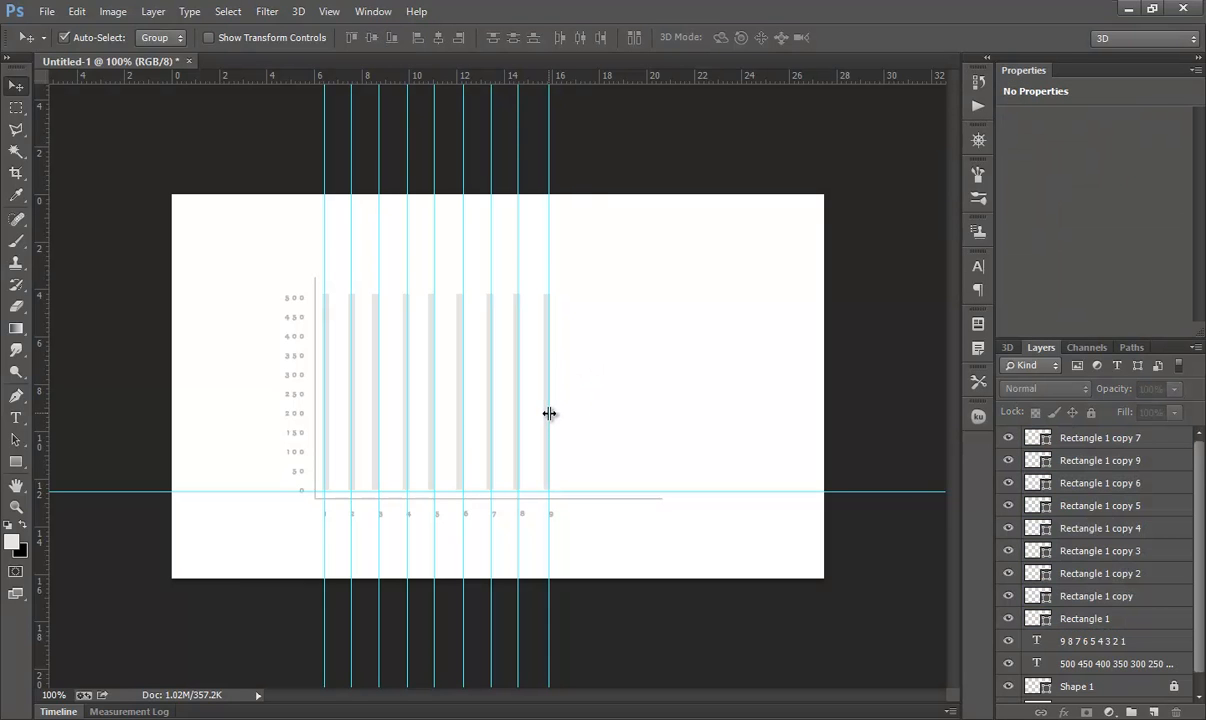
left_click(545, 412)
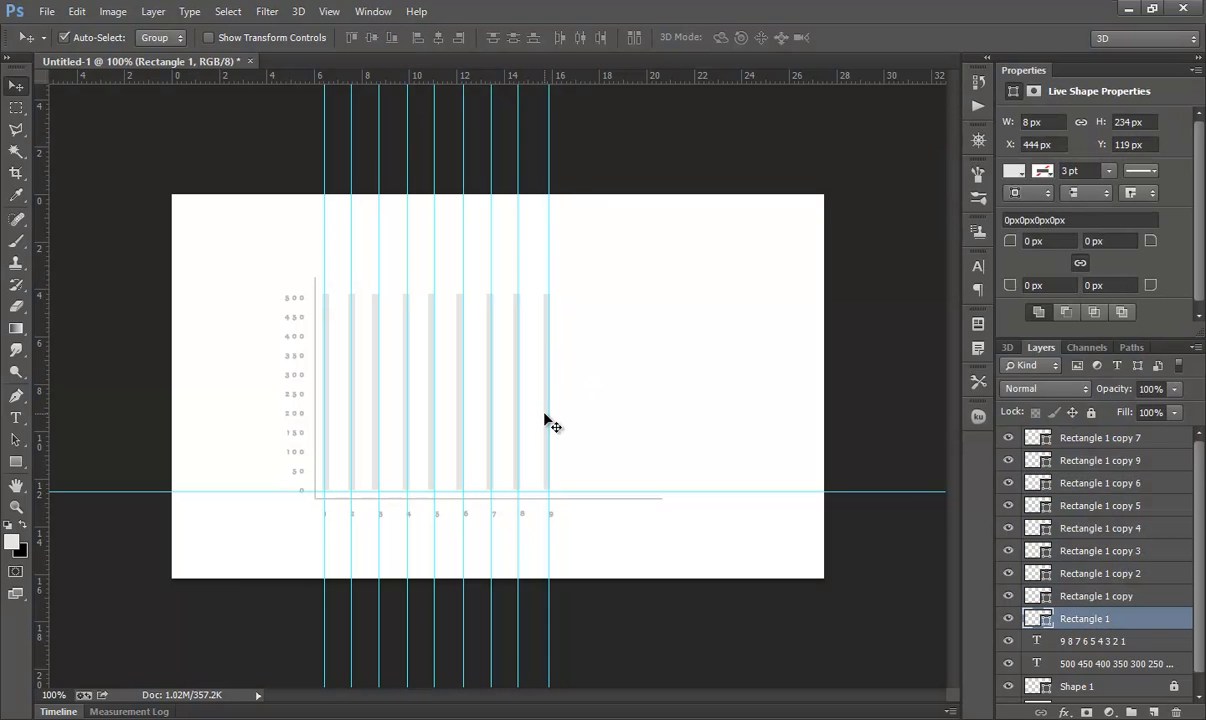
key("Down")
left_click_drag(647, 361, 320, 391)
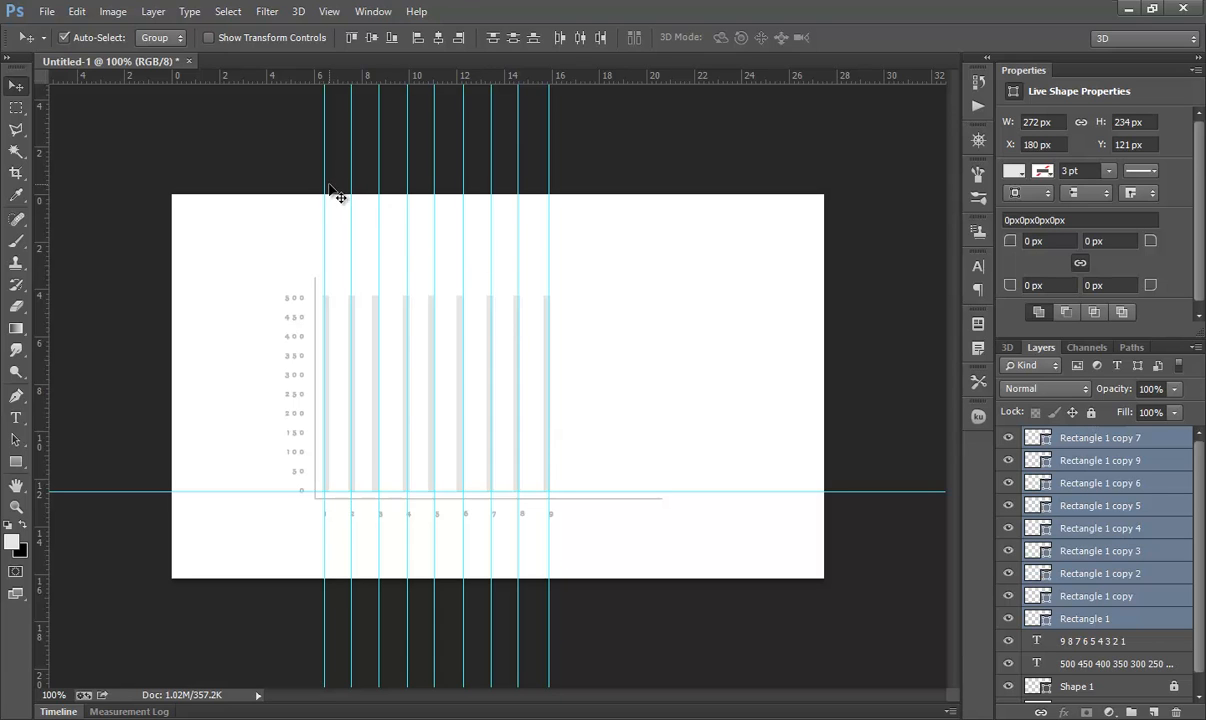
Step: Place a horizontal guide at each value label from 50 to 500, and group the nine bars
left_click_drag(292, 78, 347, 471)
left_click_drag(302, 76, 331, 441)
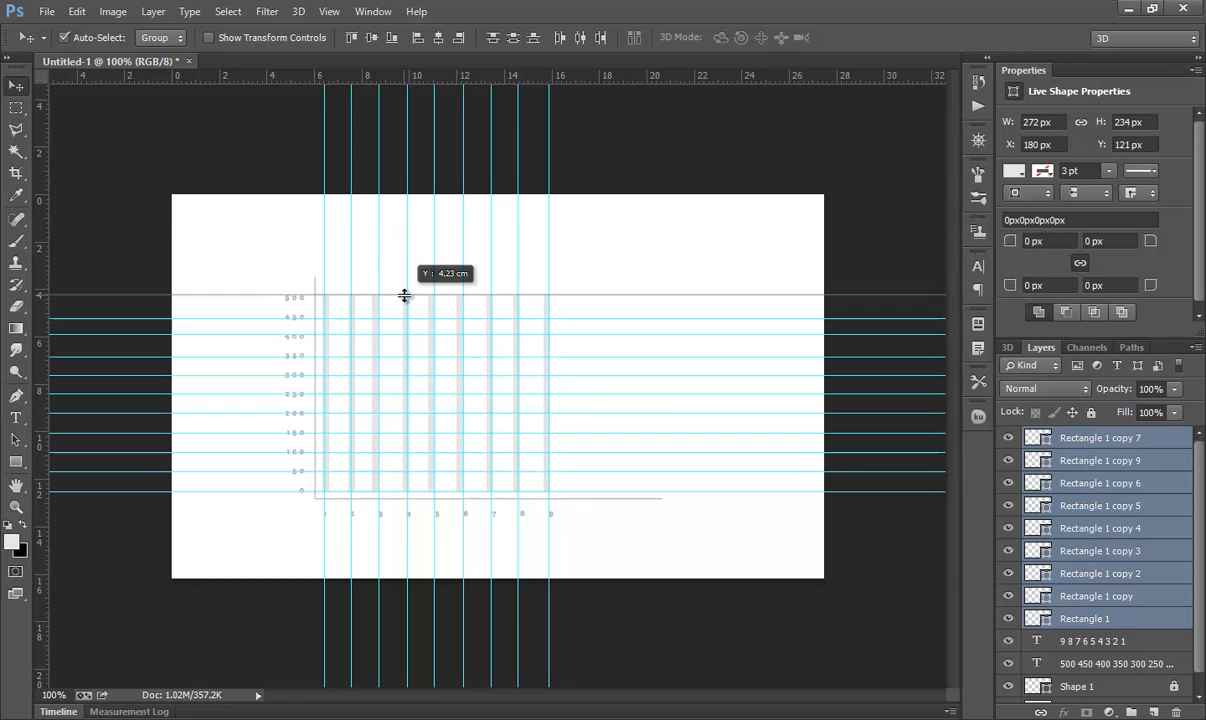
left_click_drag(404, 293, 404, 297)
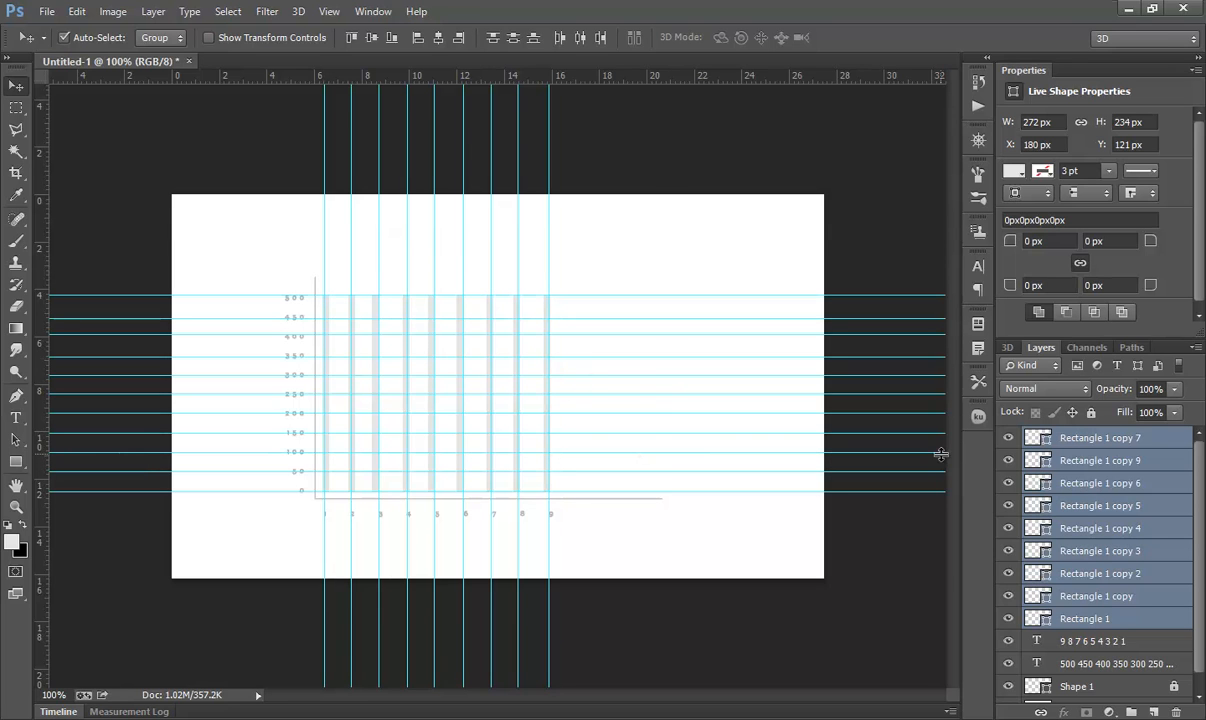
key("ctrl+g")
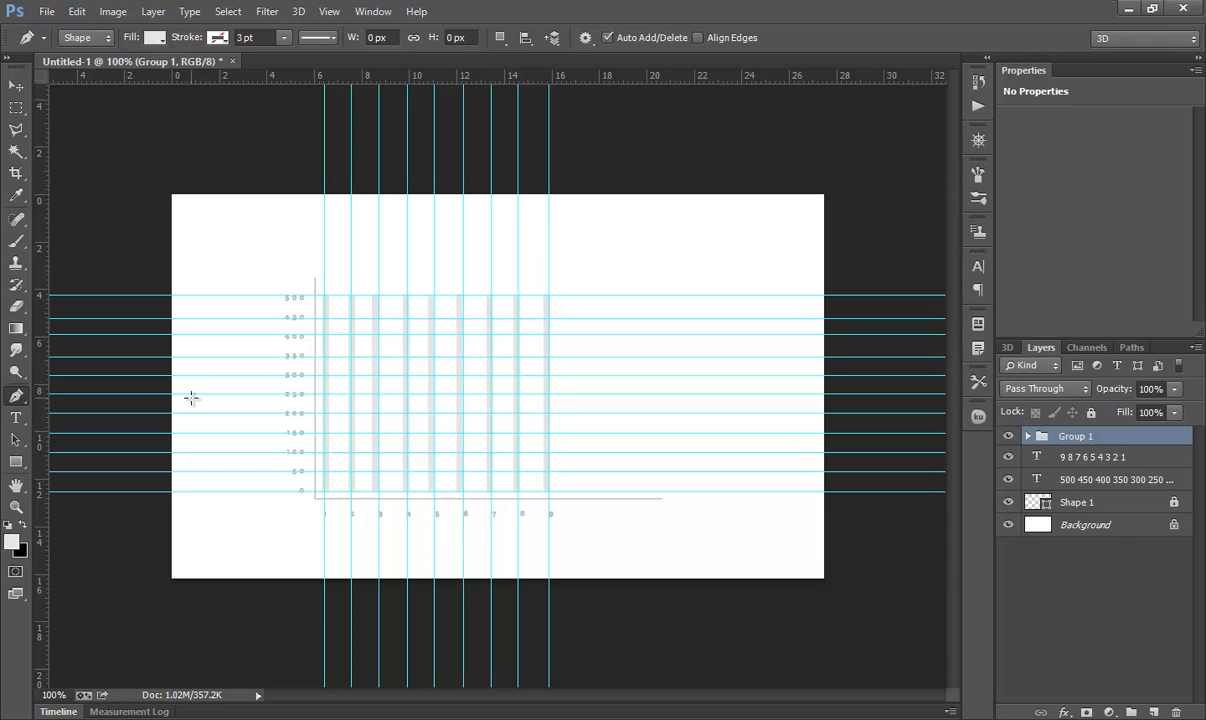
Step: Draw a closed Pen shape stepping across the bars at 350, 300, 150, 250, 100, 400, 200, 300 and 150, and fill it orange
left_click(320, 356)
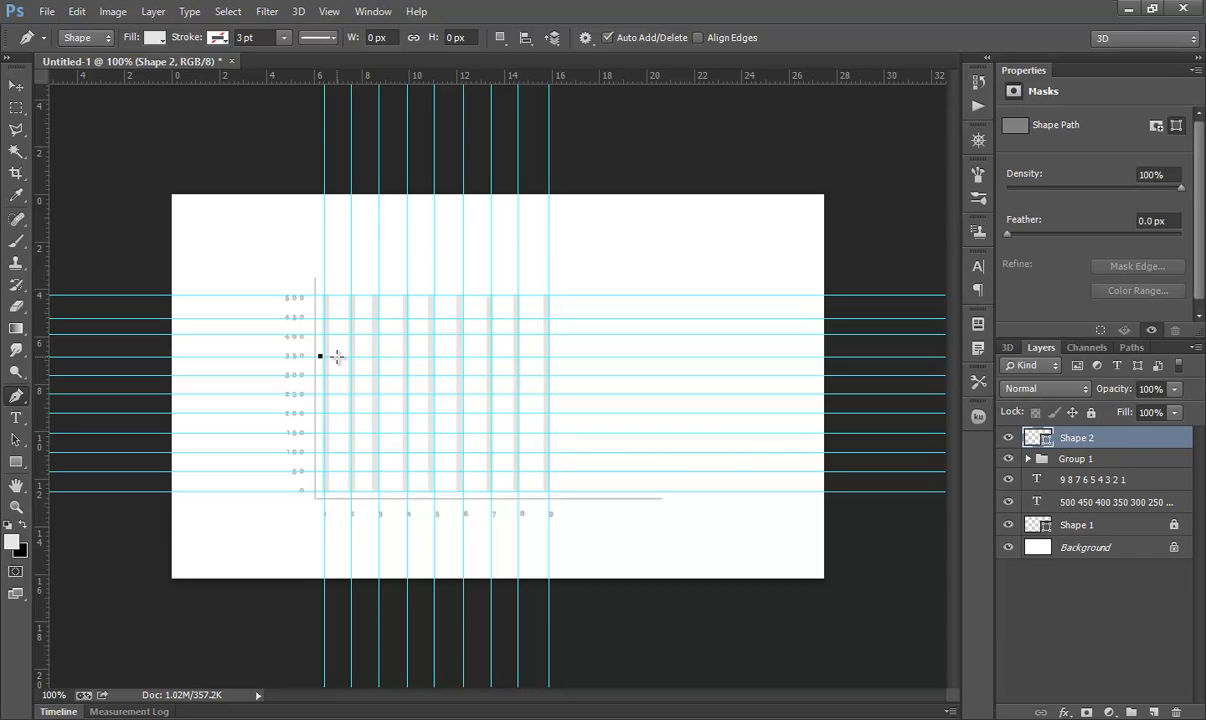
left_click(339, 356)
left_click(339, 375)
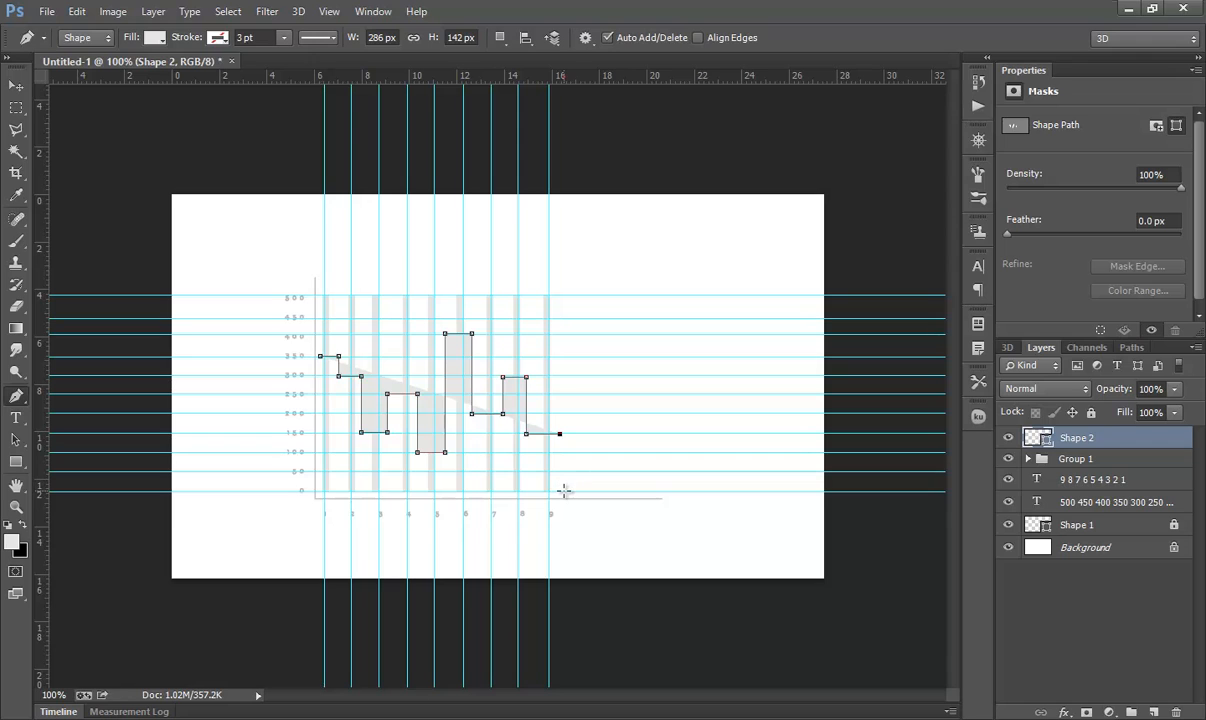
left_click(560, 493)
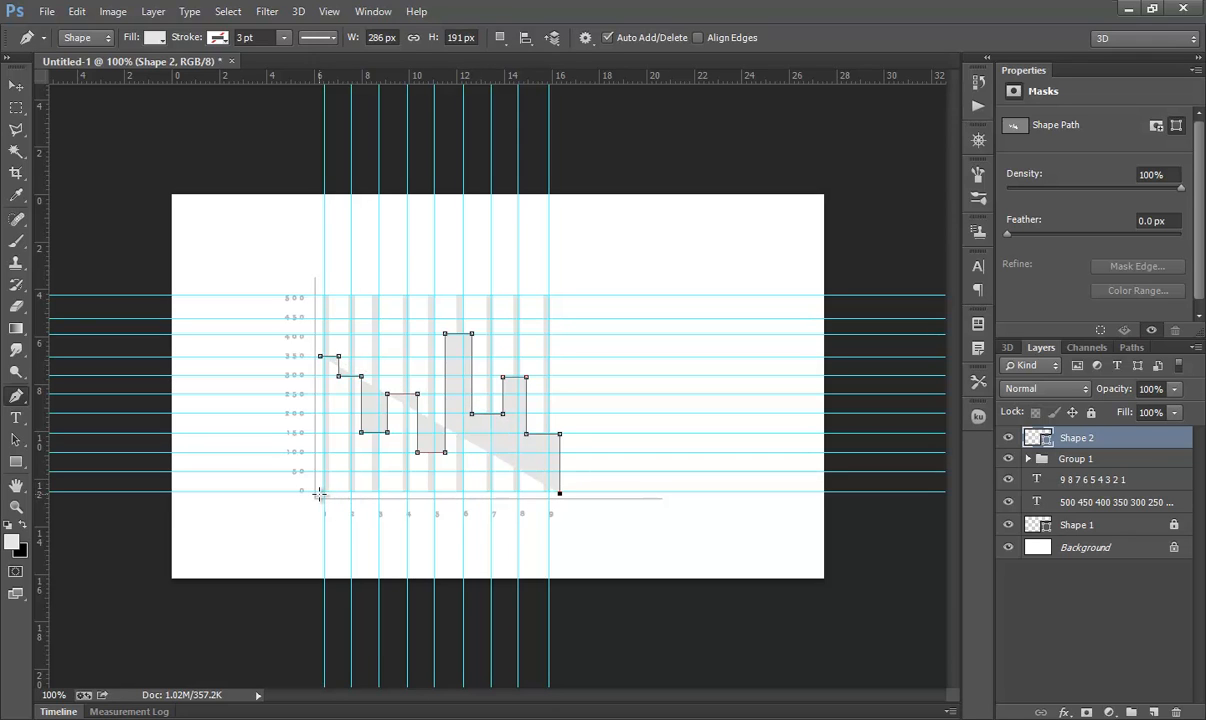
left_click(319, 493)
left_click(320, 357)
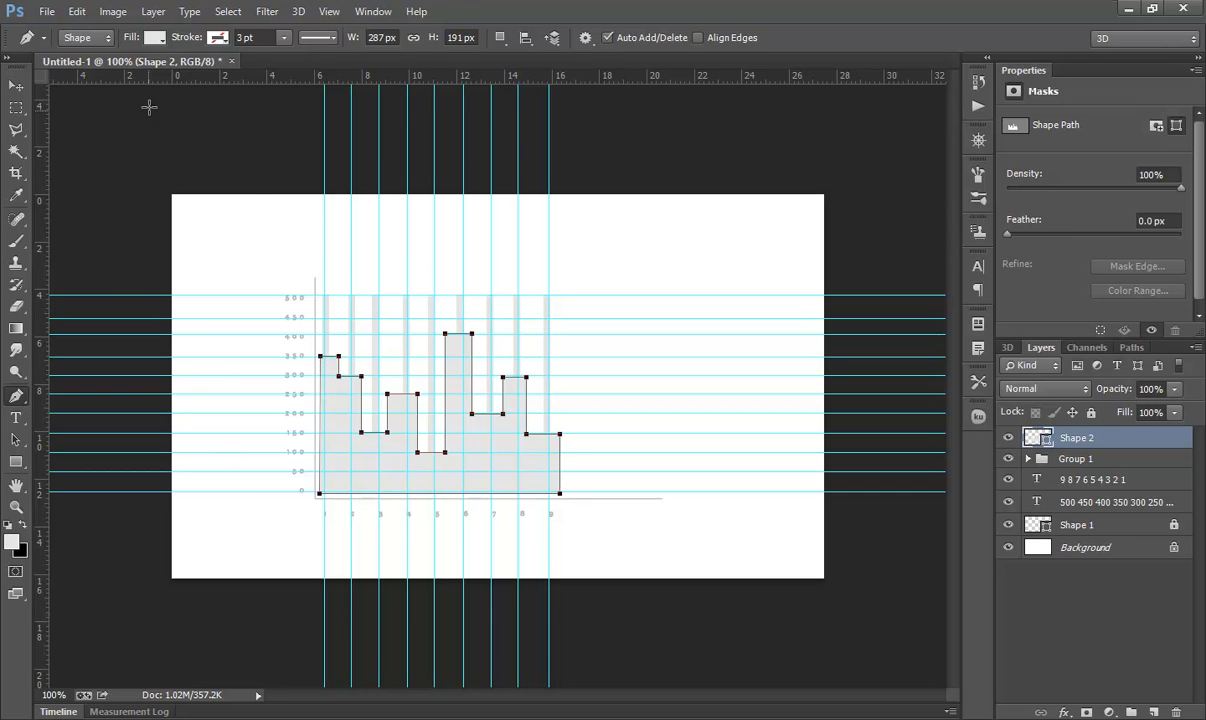
left_click(155, 38)
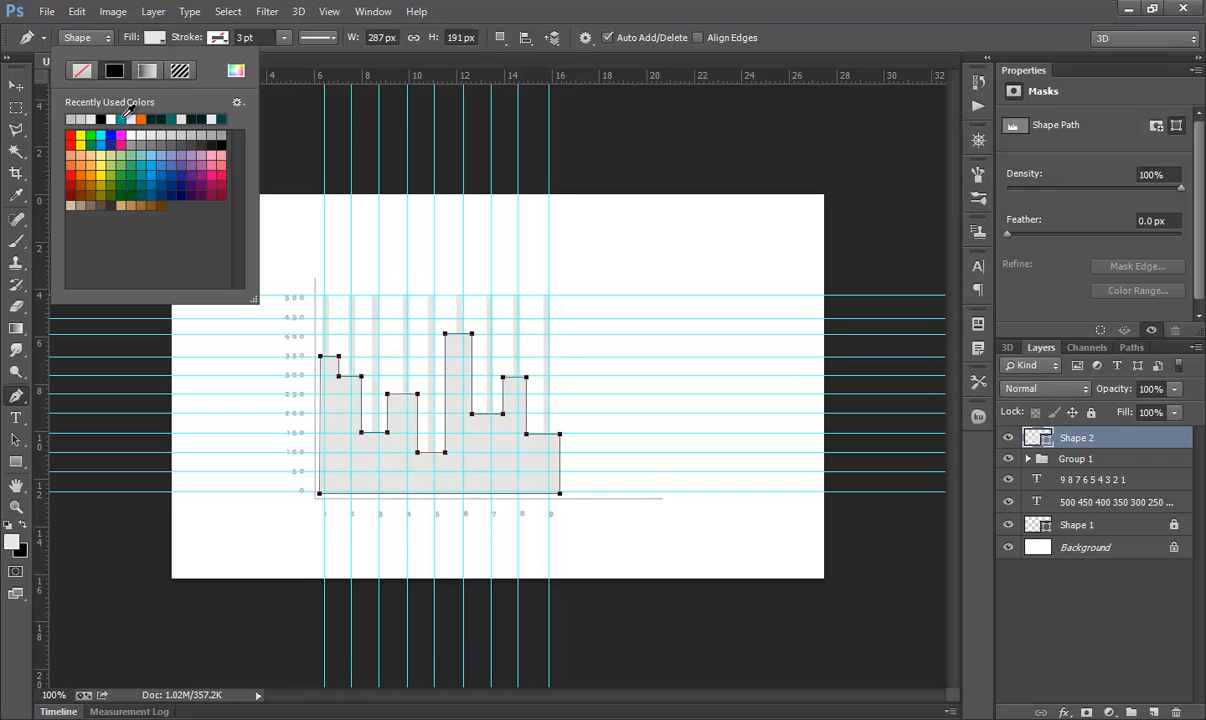
left_click(80, 155)
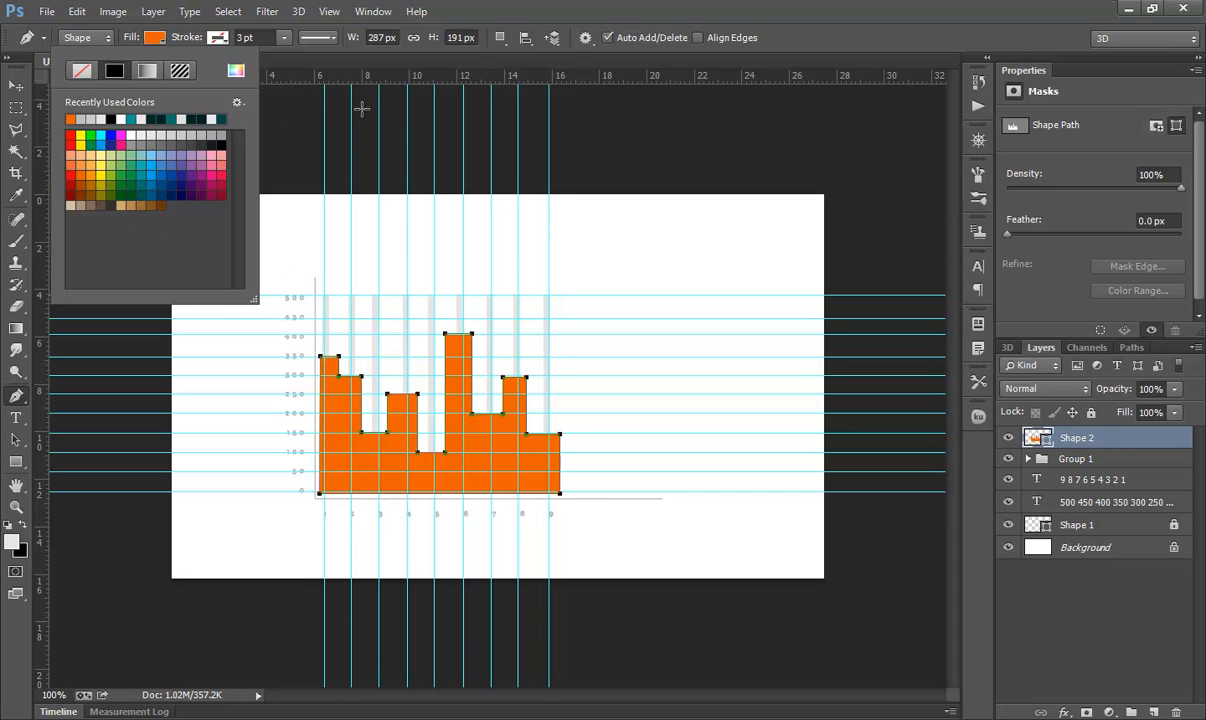
Step: Clip the orange stepped shape to the bar group with a clipping mask, and clear all guides
right_click(1058, 437)
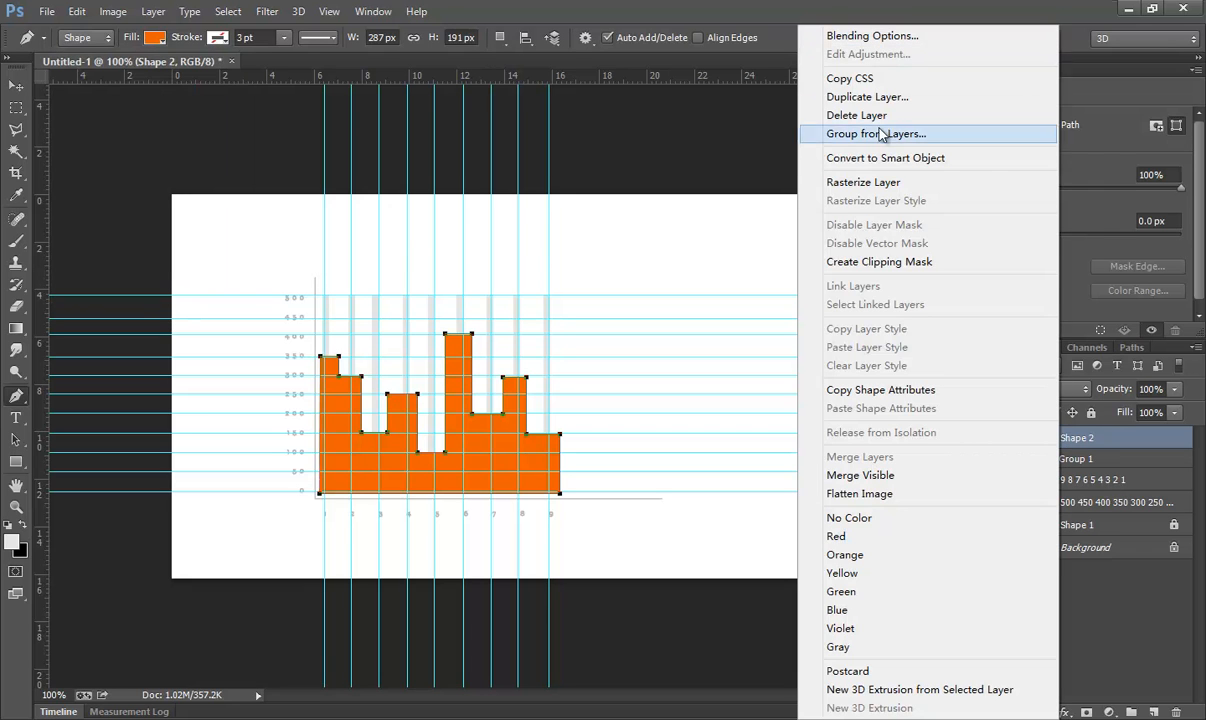
left_click(885, 262)
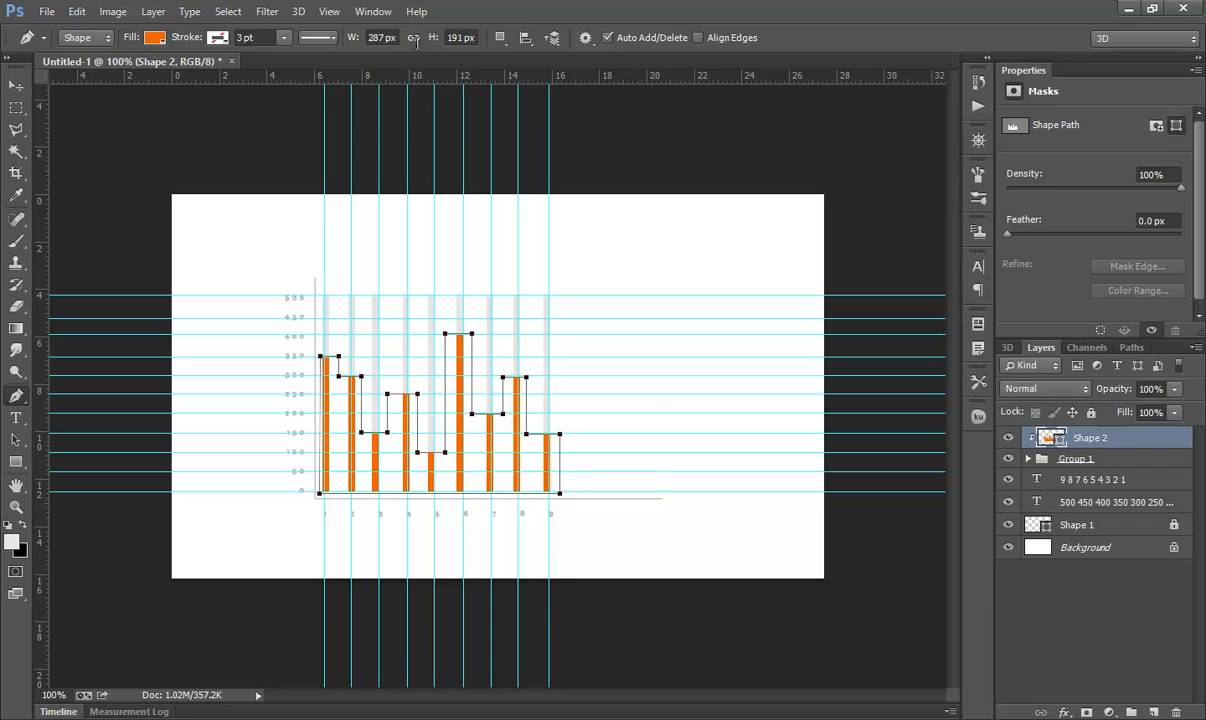
left_click(329, 12)
left_click(378, 286)
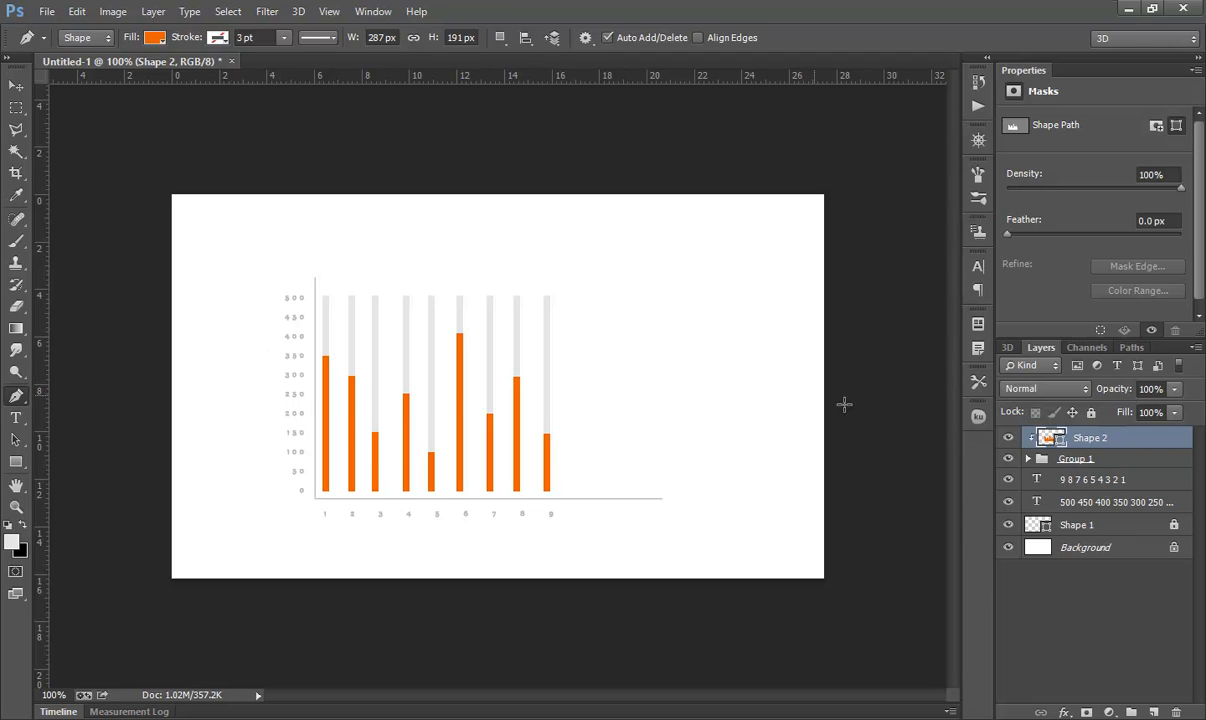
Step: Move the bar group, the orange shape and the number row together slightly right, away from the vertical axis
left_click(1080, 462, "ctrl")
left_click(1083, 482, "ctrl")
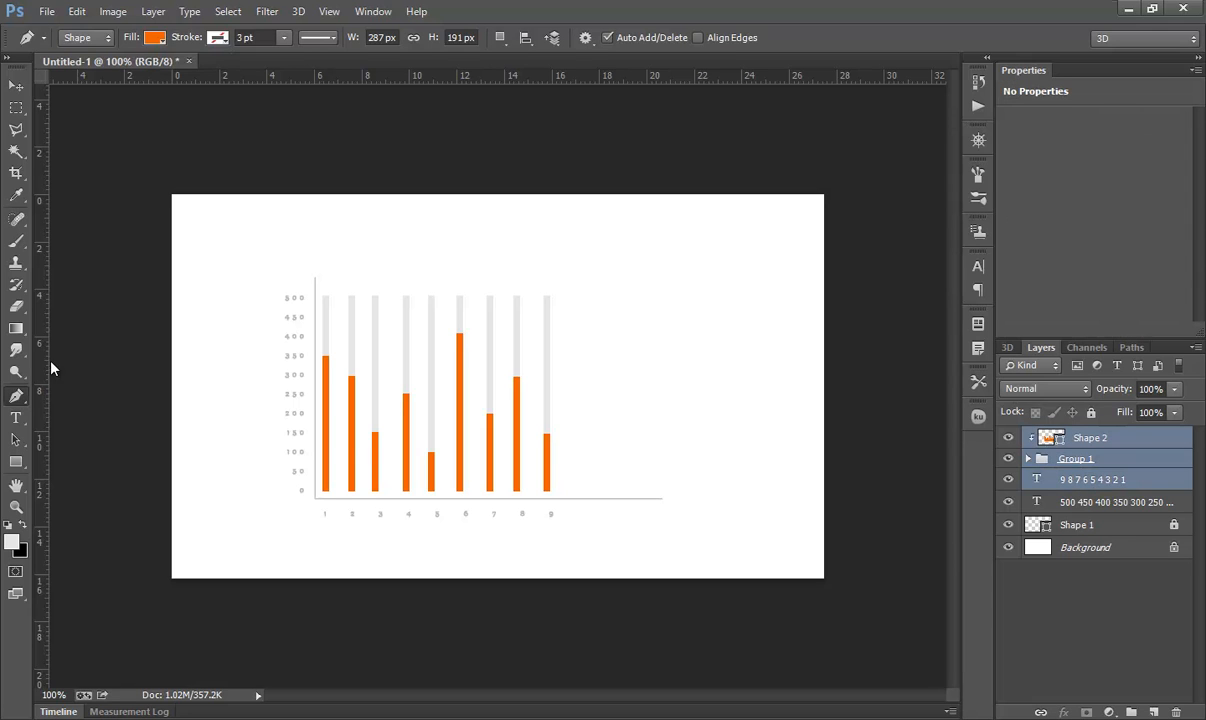
left_click(14, 92)
key("Right")
key("Right")
key("Right")
key("Right")
key("Right")
key("Right")
key("Right")
key("Right")
key("Right")
key("Right")
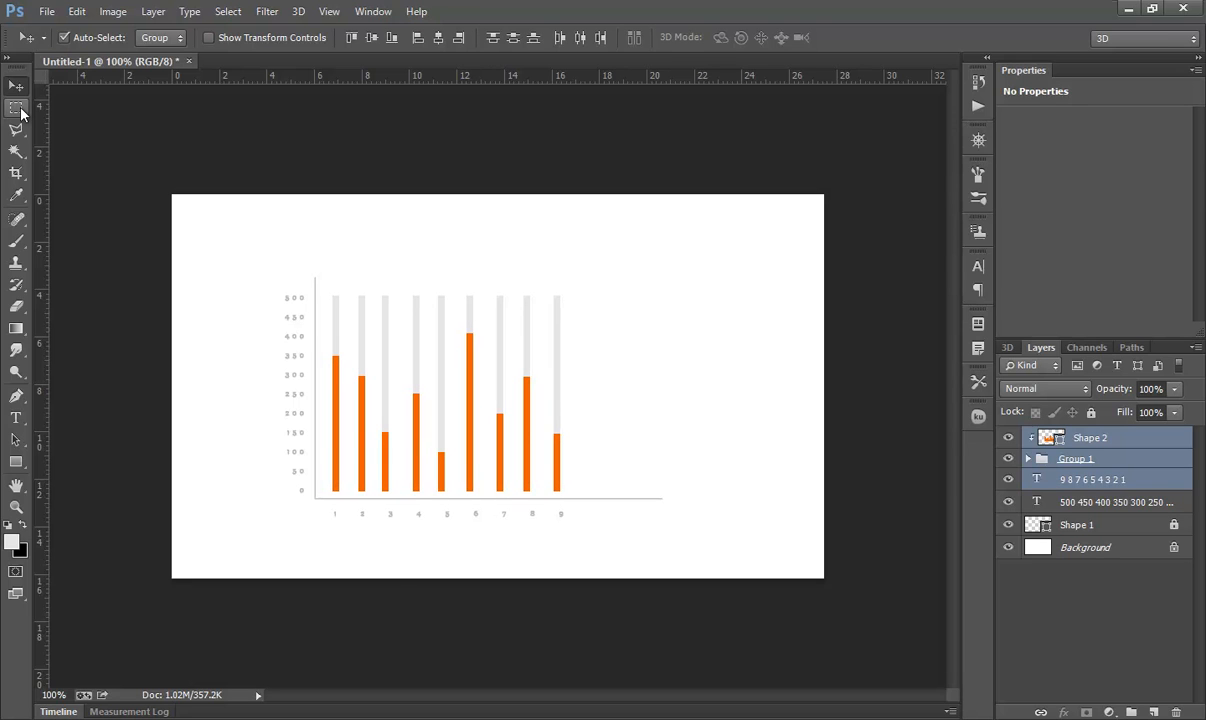
key("Right")
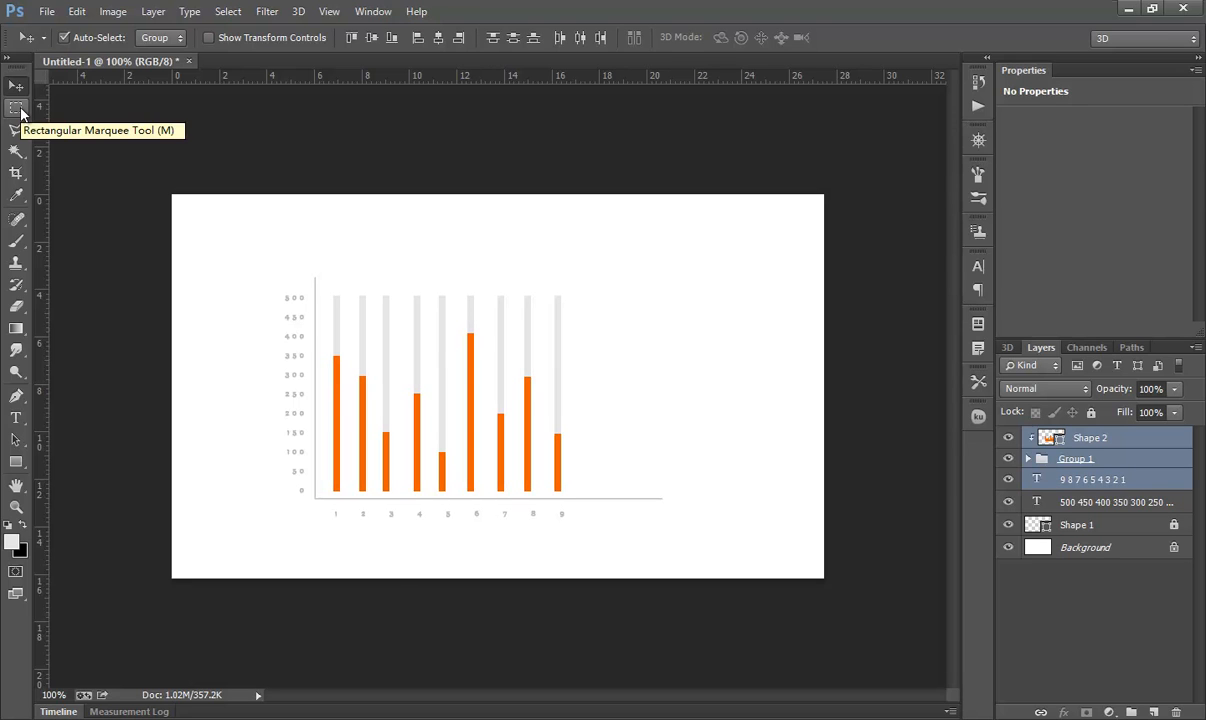
left_click(690, 360)
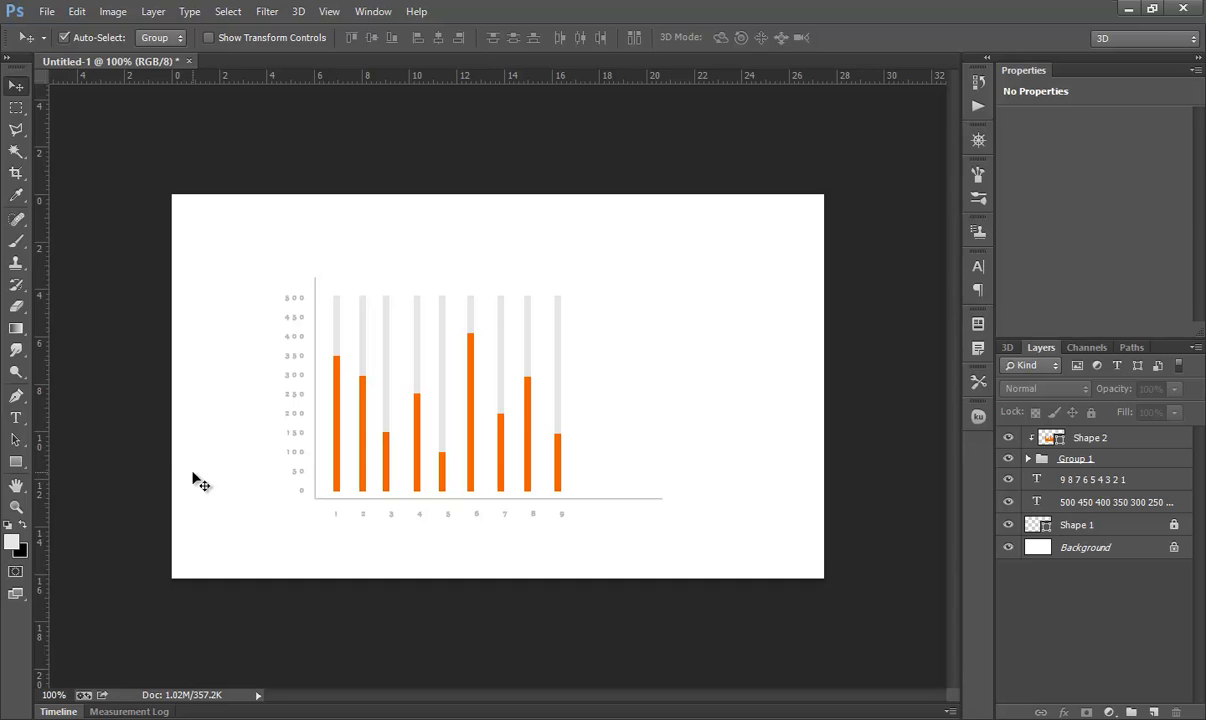